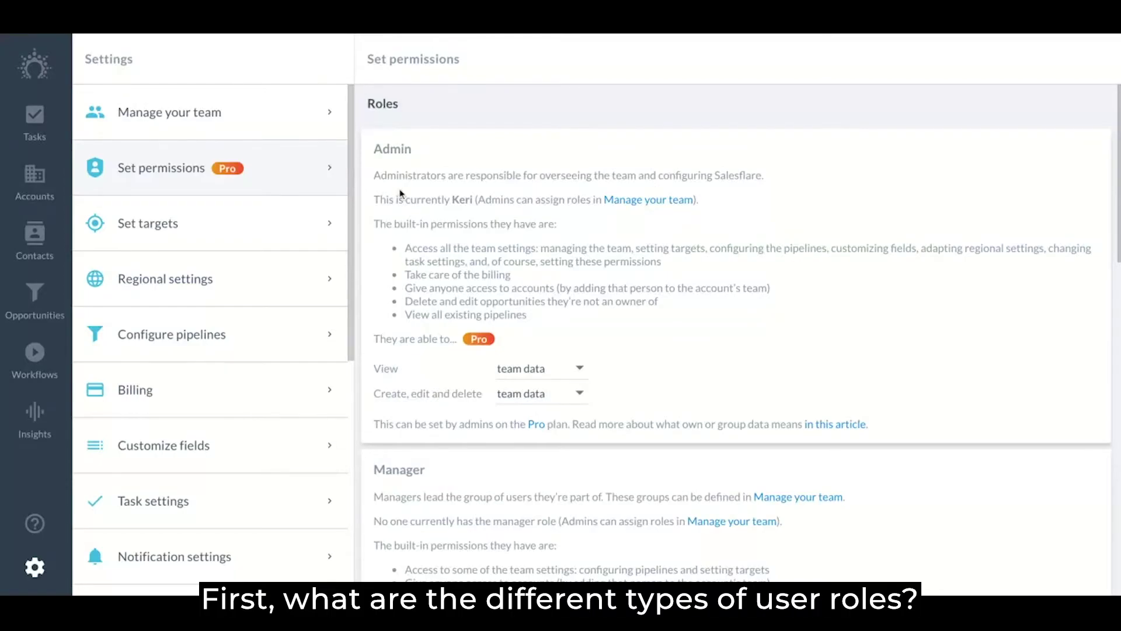
scroll(404, 271, down, 3)
scroll(404, 271, down, 6)
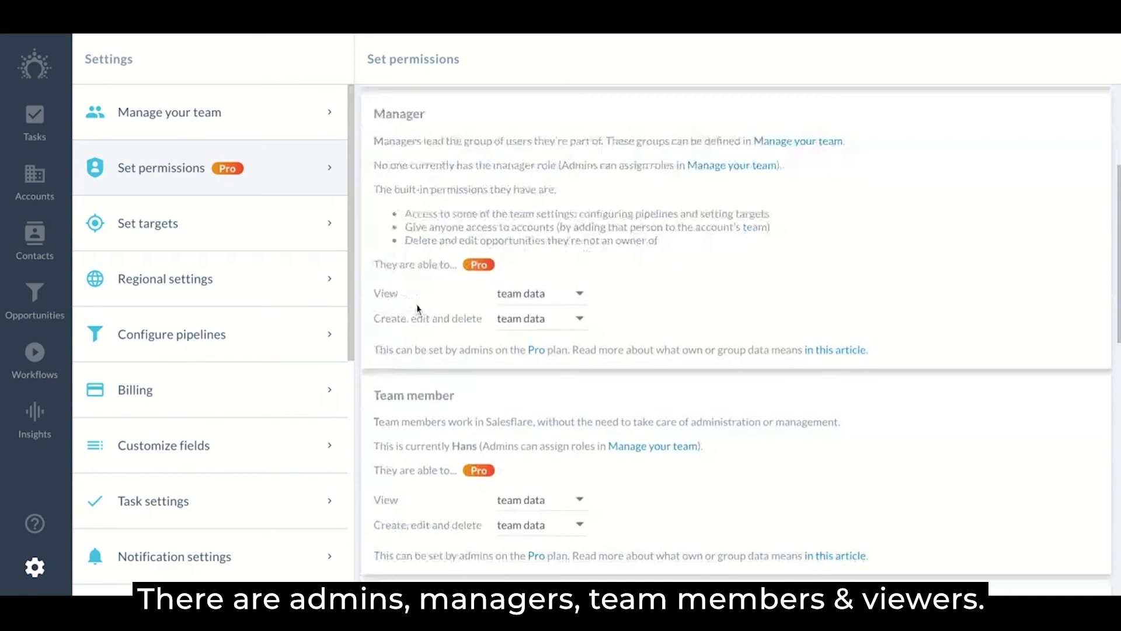
scroll(447, 242, down, 3)
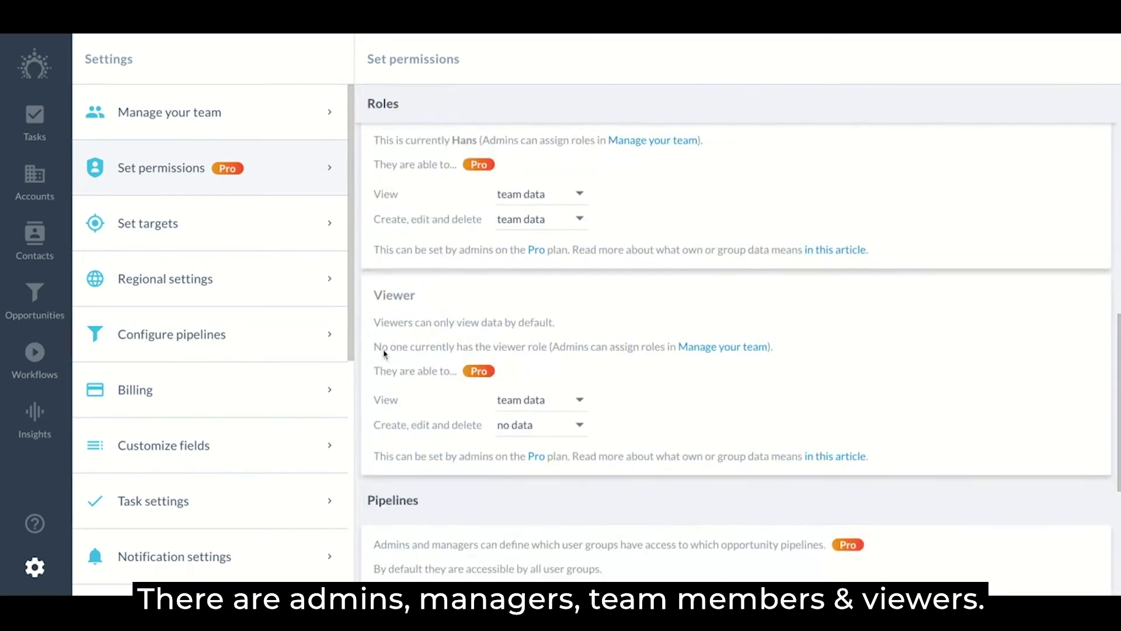
scroll(383, 337, up, 10)
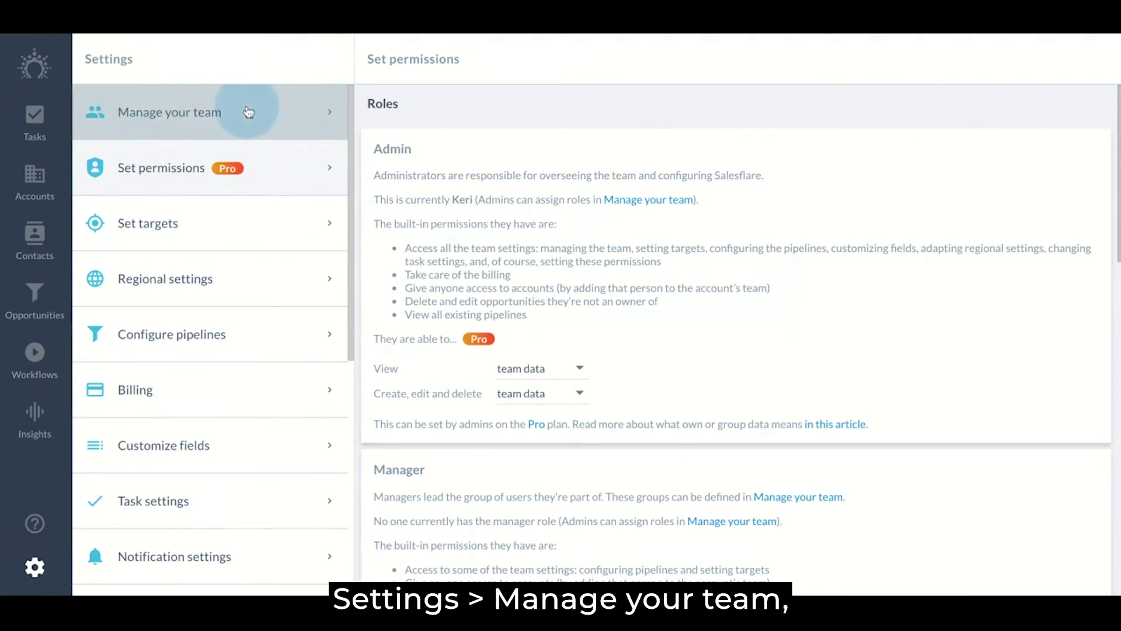
Browse the Manage your team, Set targets, Configure pipelines, Customize fields, Regional settings and Billing pages
click(251, 112)
click(237, 234)
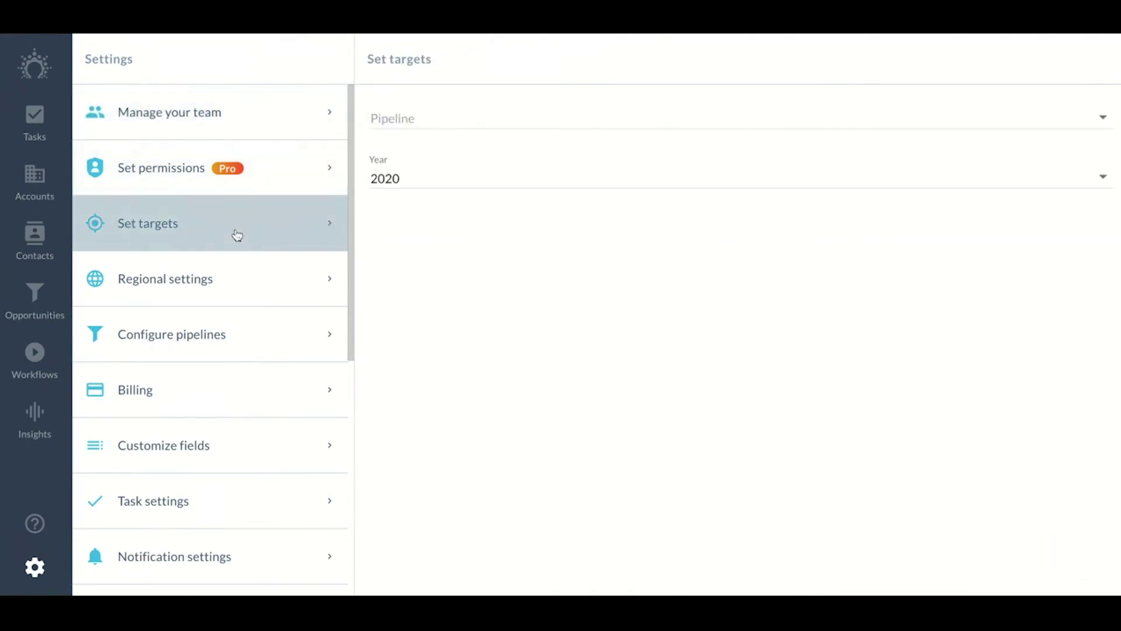
click(242, 346)
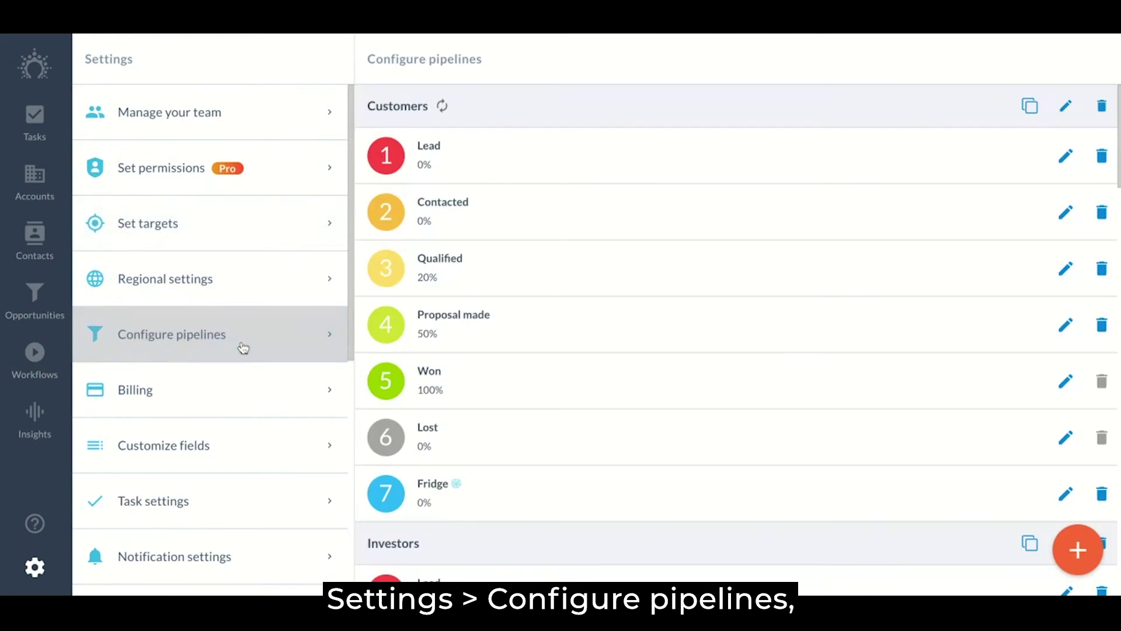
click(234, 450)
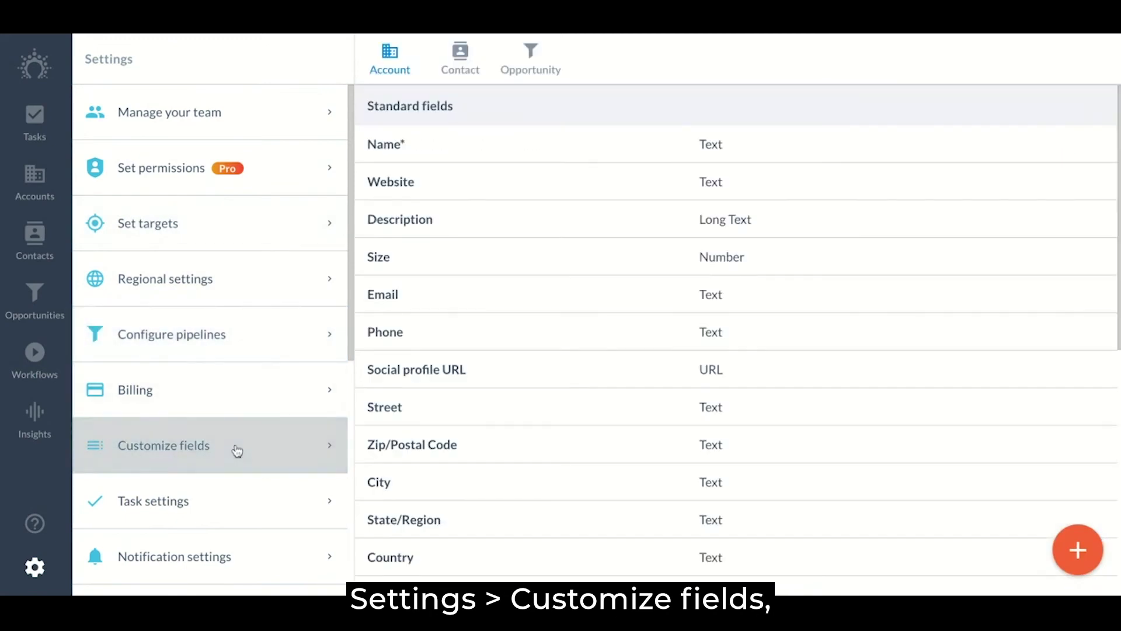
click(242, 292)
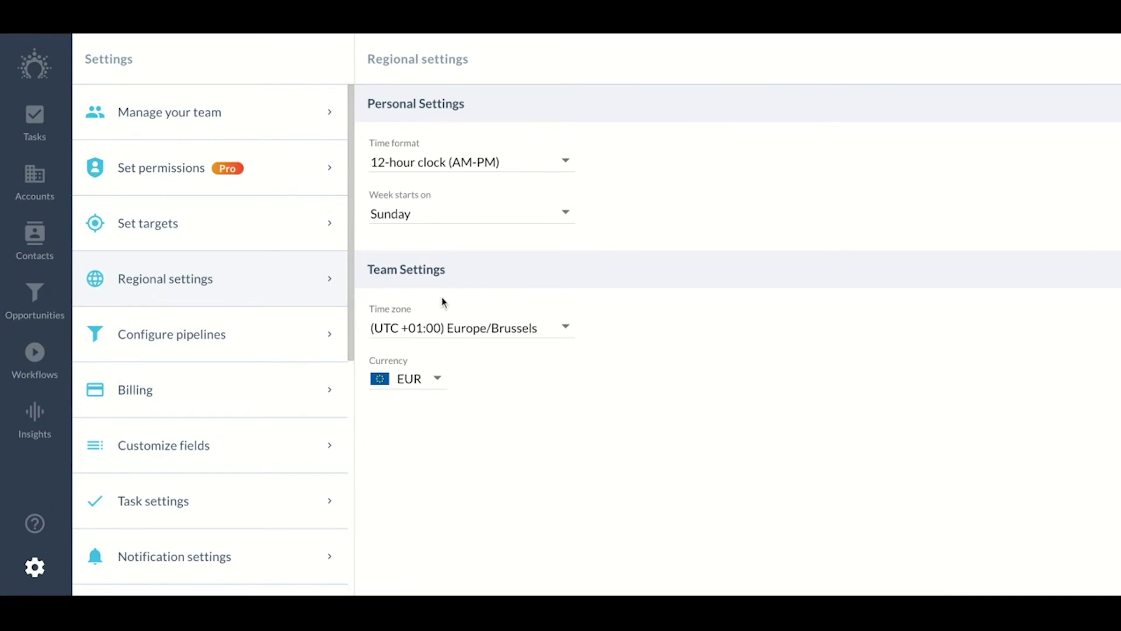
click(219, 417)
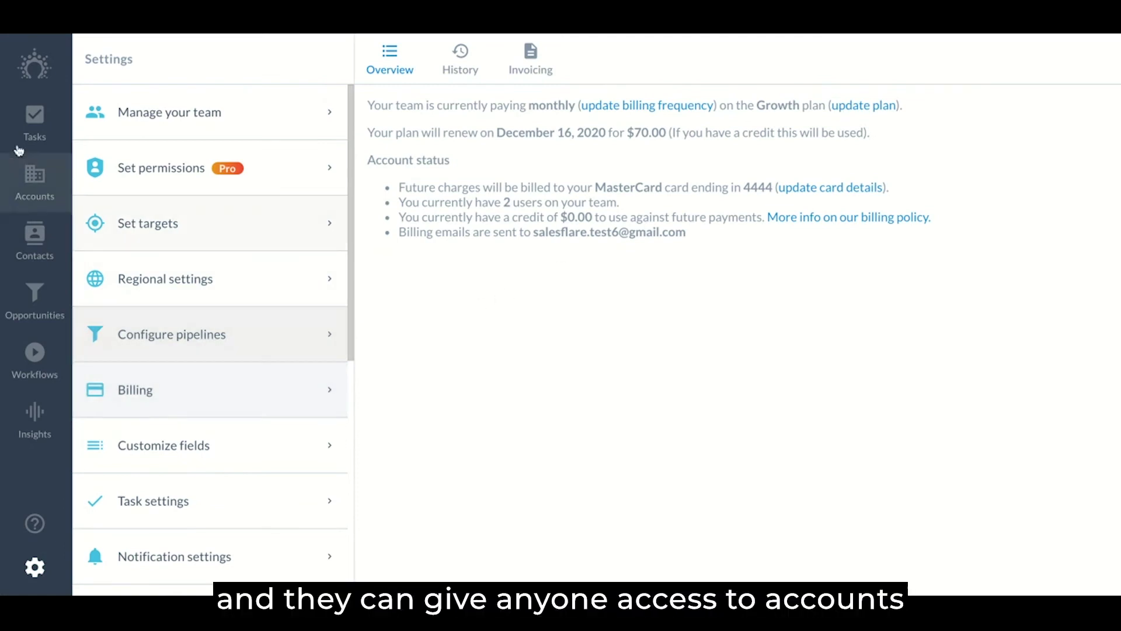
Add the other user to the SaaStock account's team and save it
click(31, 182)
scroll(981, 350, down, 5)
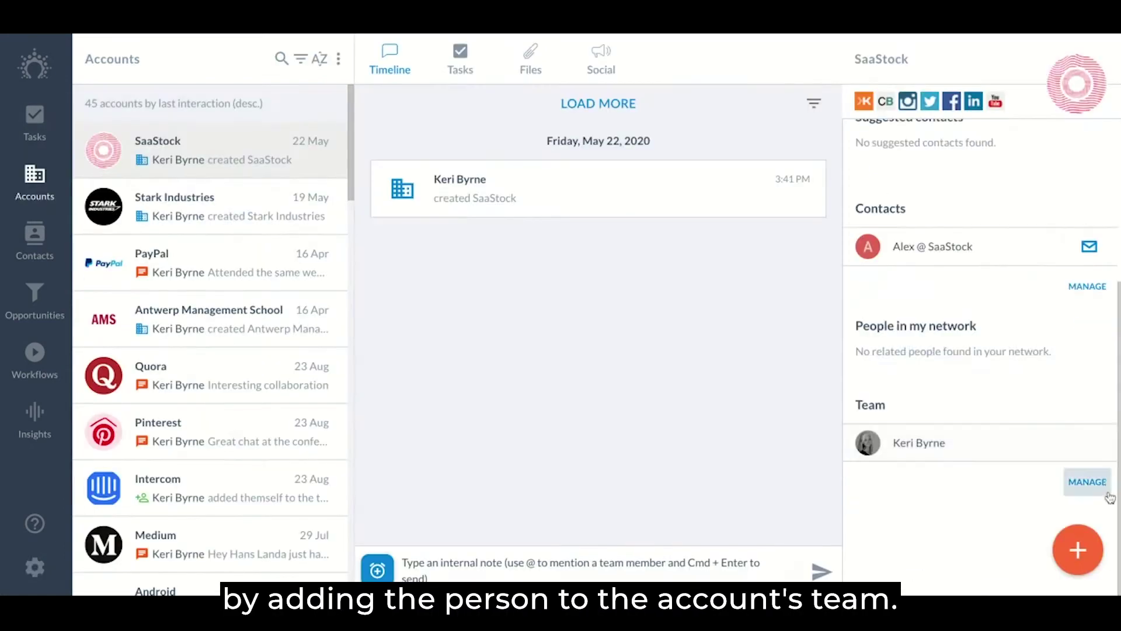
click(1087, 481)
click(276, 232)
click(839, 518)
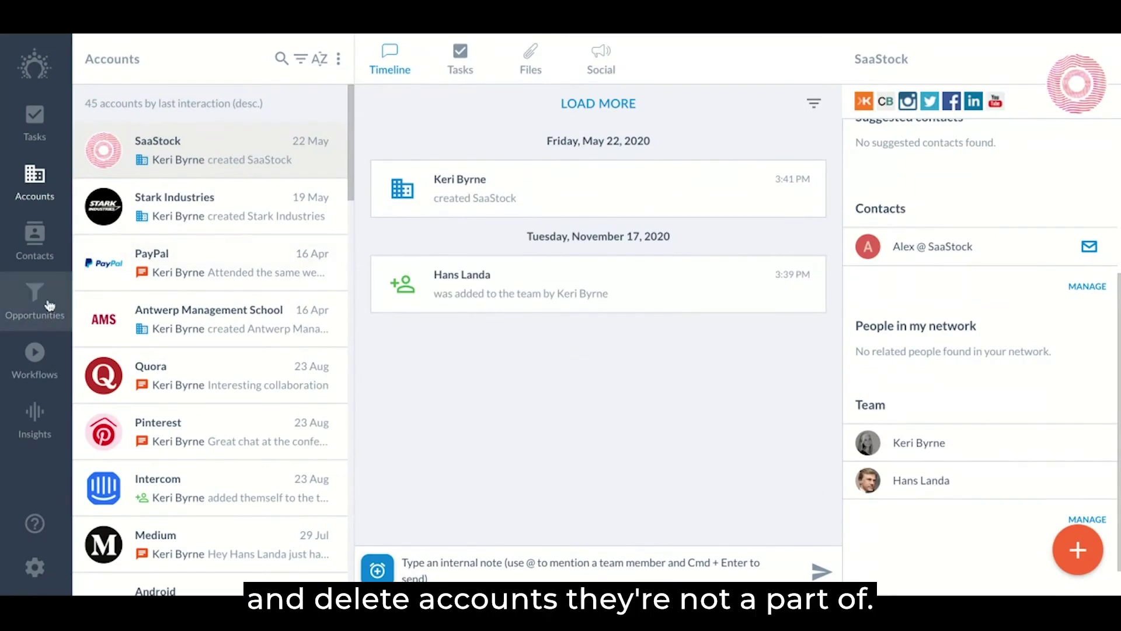
Delete the Instagram opportunity from the board, then return to the permission settings
click(49, 305)
click(409, 260)
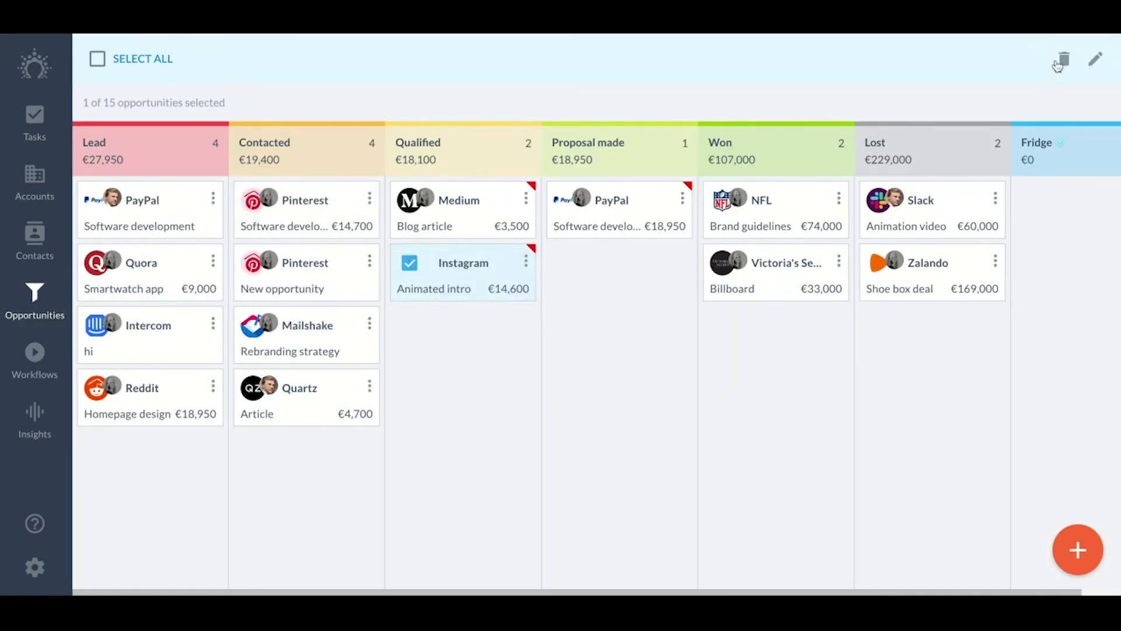
click(1062, 61)
click(655, 362)
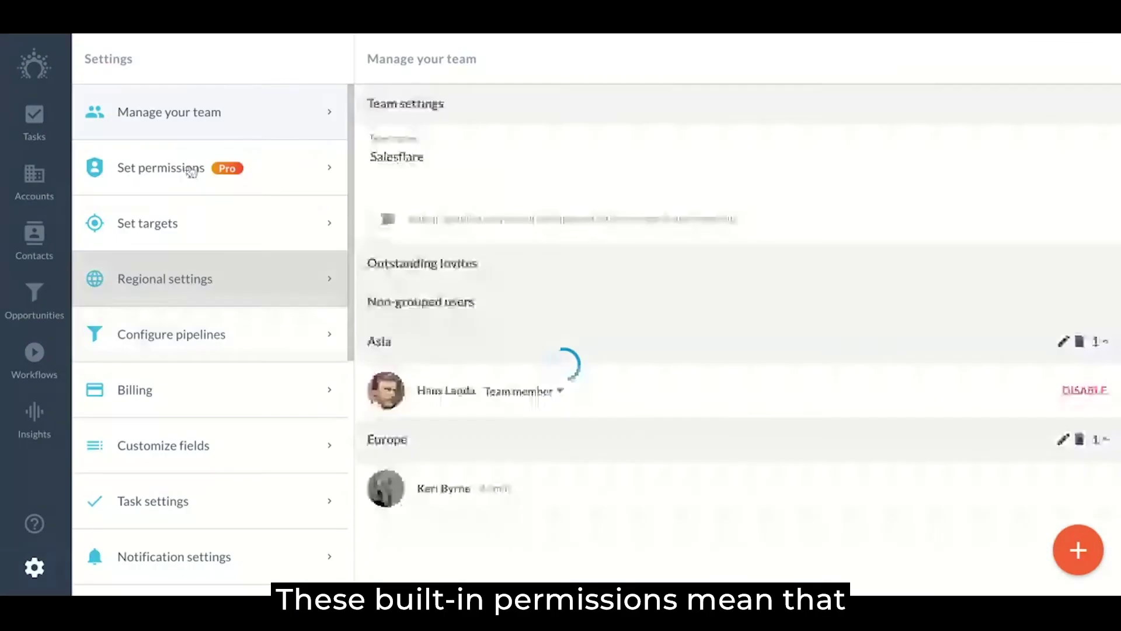
click(193, 170)
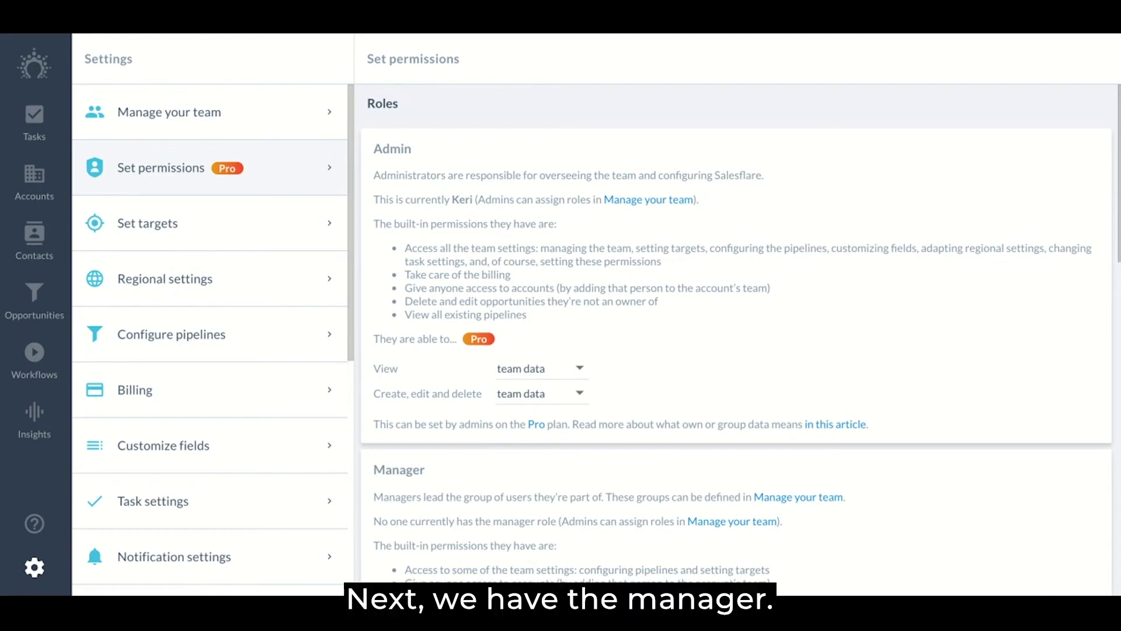
scroll(739, 329, down, 4)
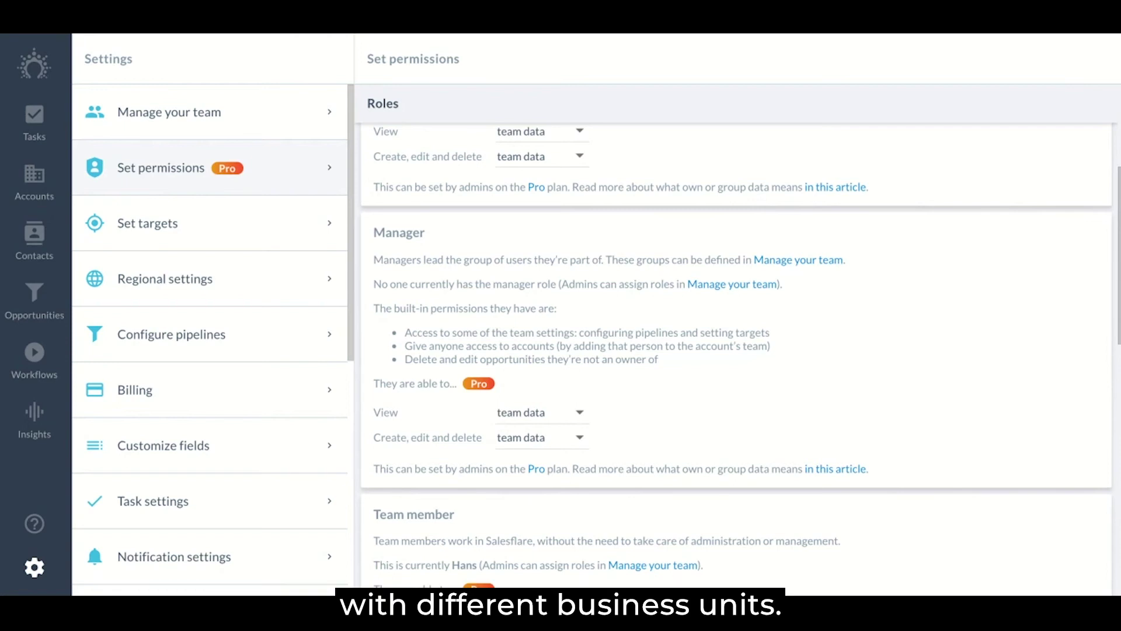
After viewing pipelines and targets, add the other user to Stark Industries' account team
click(250, 326)
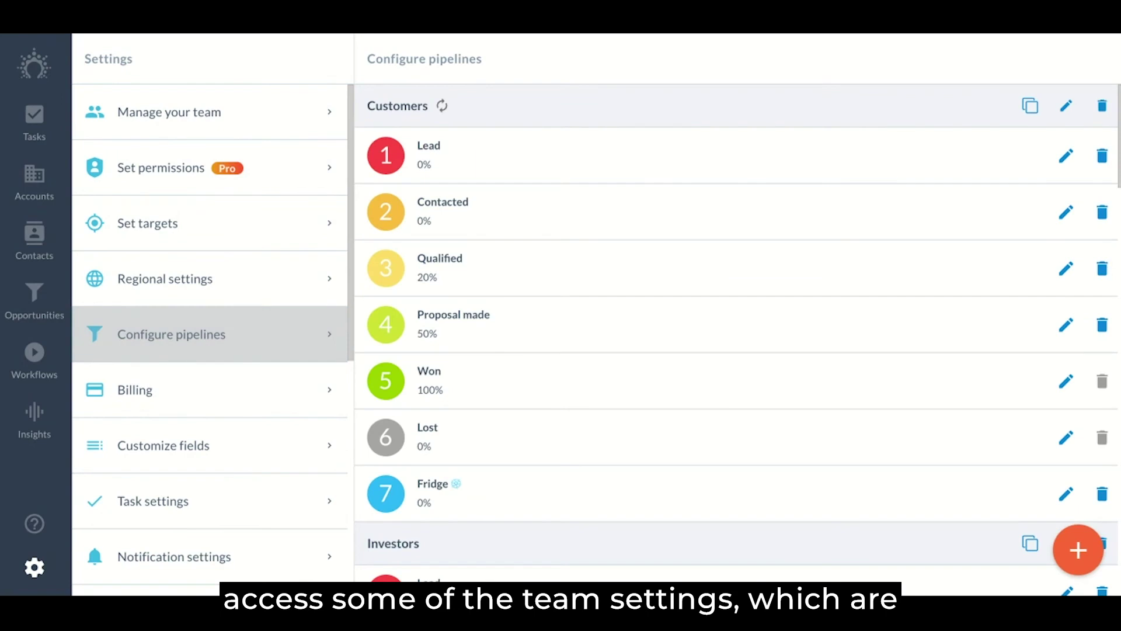
click(248, 239)
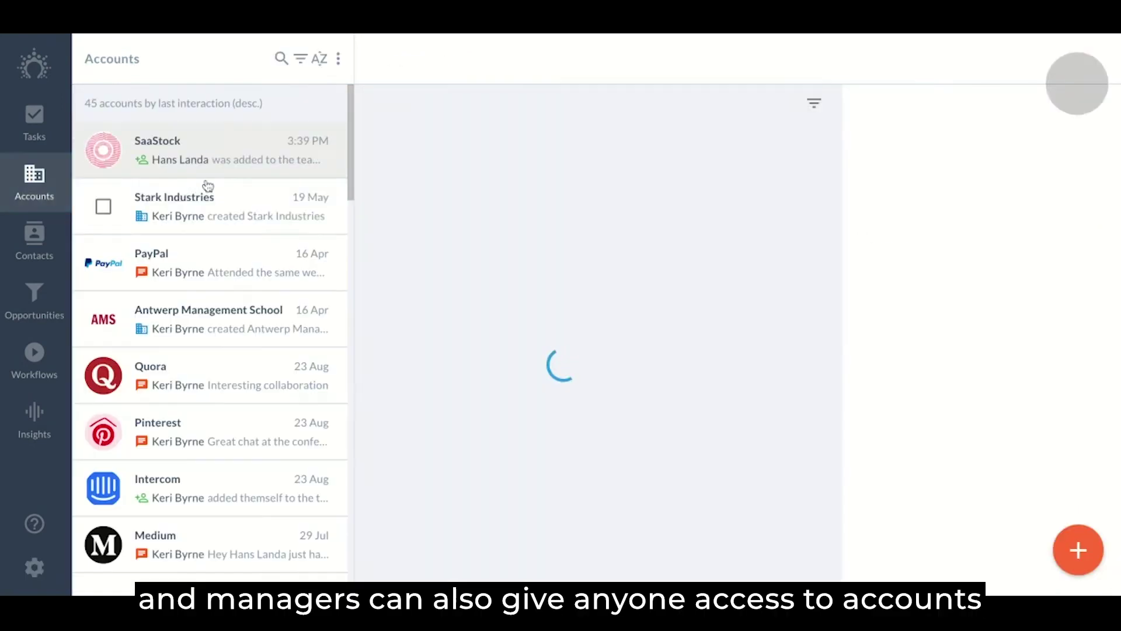
click(220, 205)
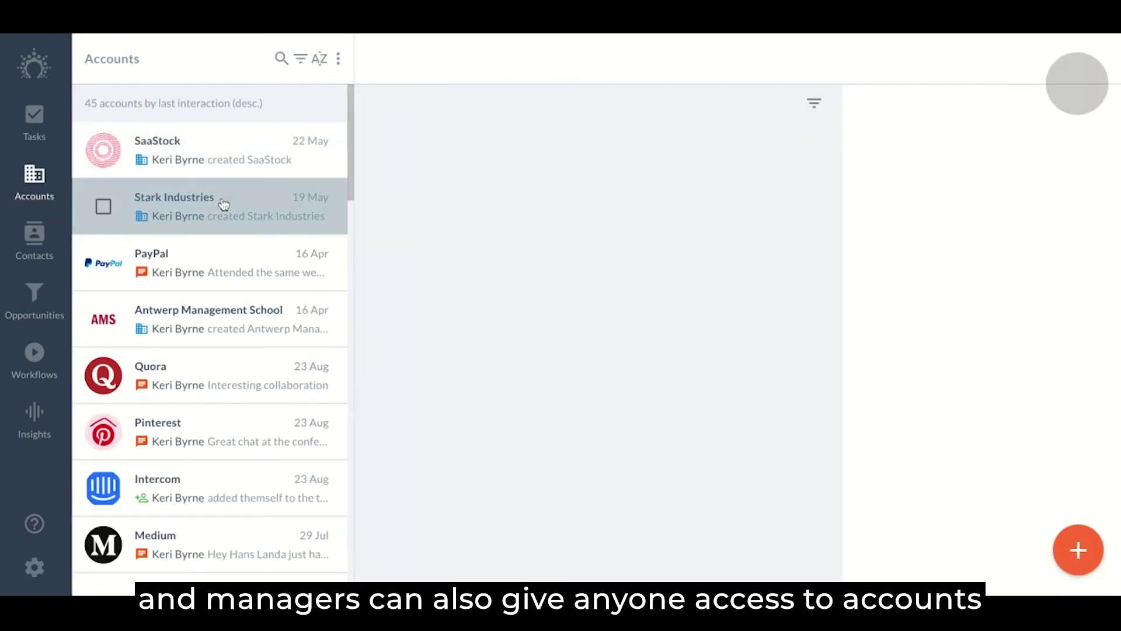
click(1087, 482)
click(642, 231)
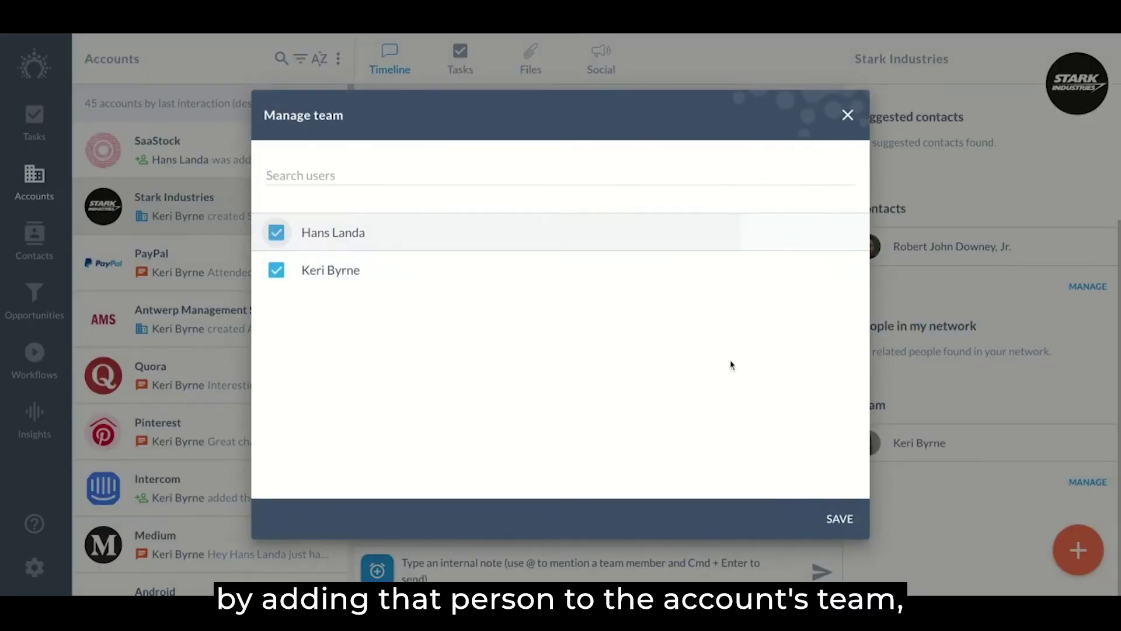
click(837, 517)
Delete the Quartz opportunity from the Contacted stage, leaving 13 opportunities
click(34, 308)
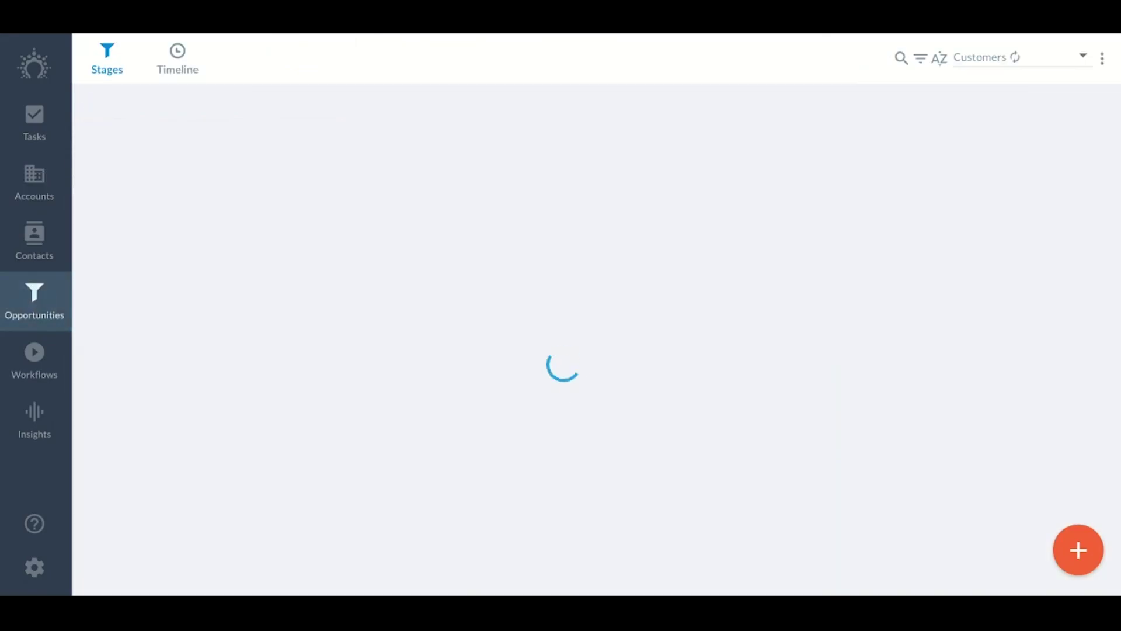
click(253, 387)
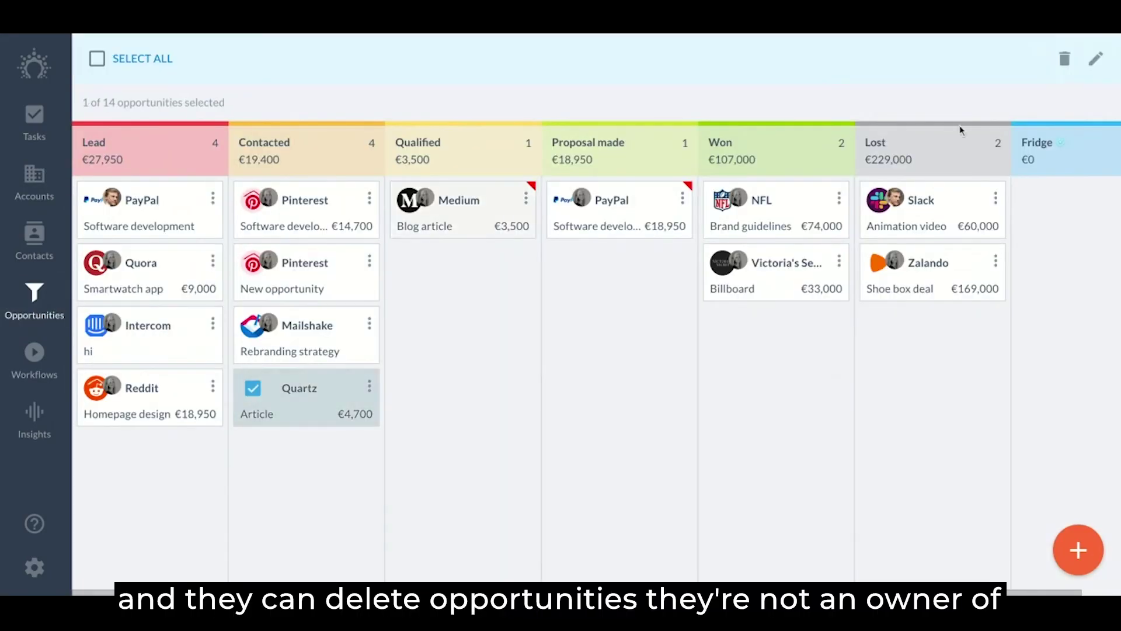
click(1062, 57)
click(637, 357)
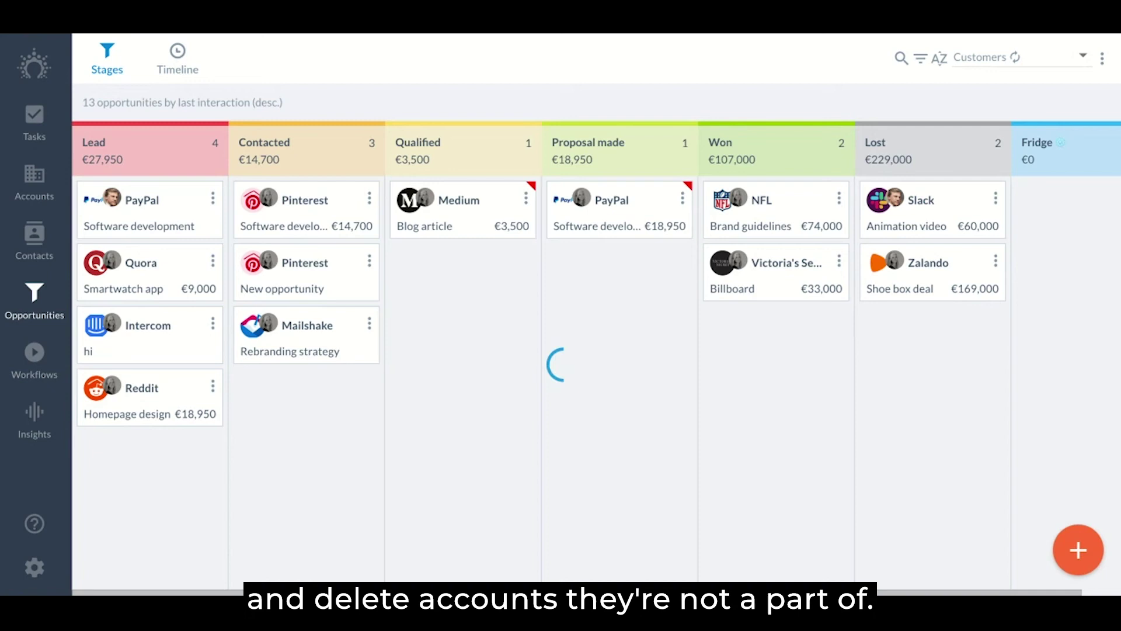
Open Set permissions and scroll through each role's built-in rights and View/Edit data access
click(32, 567)
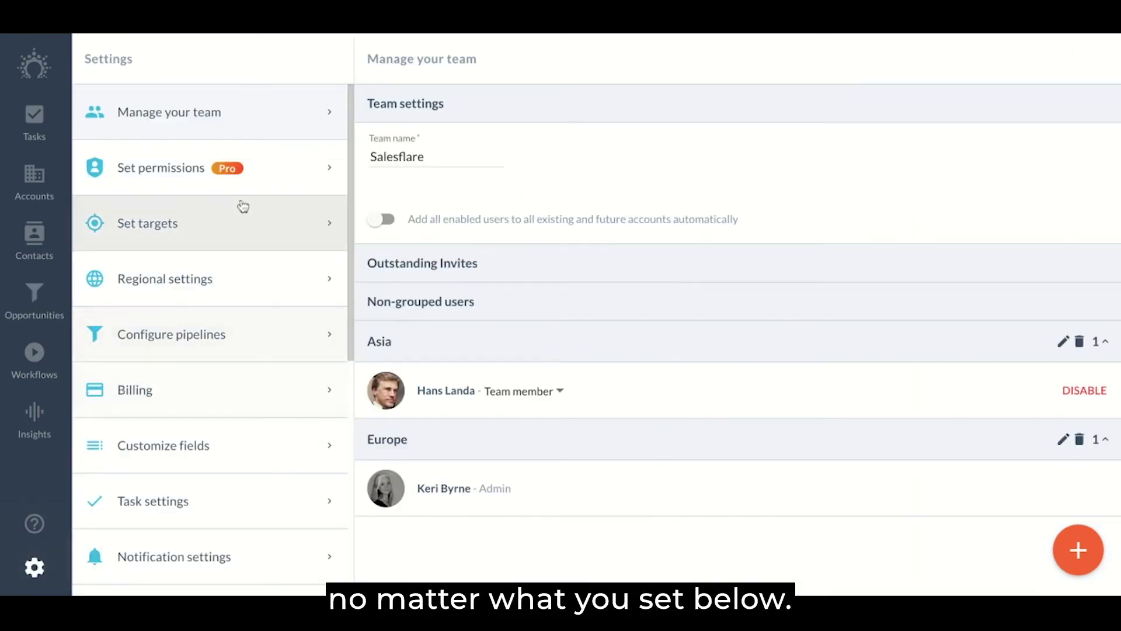
click(270, 182)
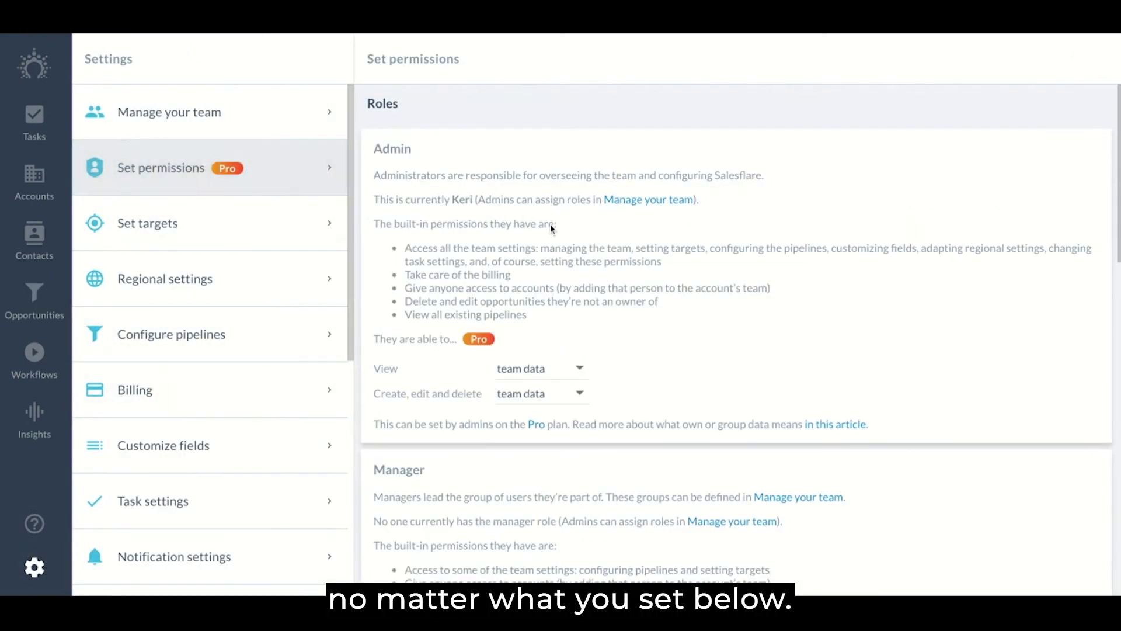
scroll(592, 402, down, 8)
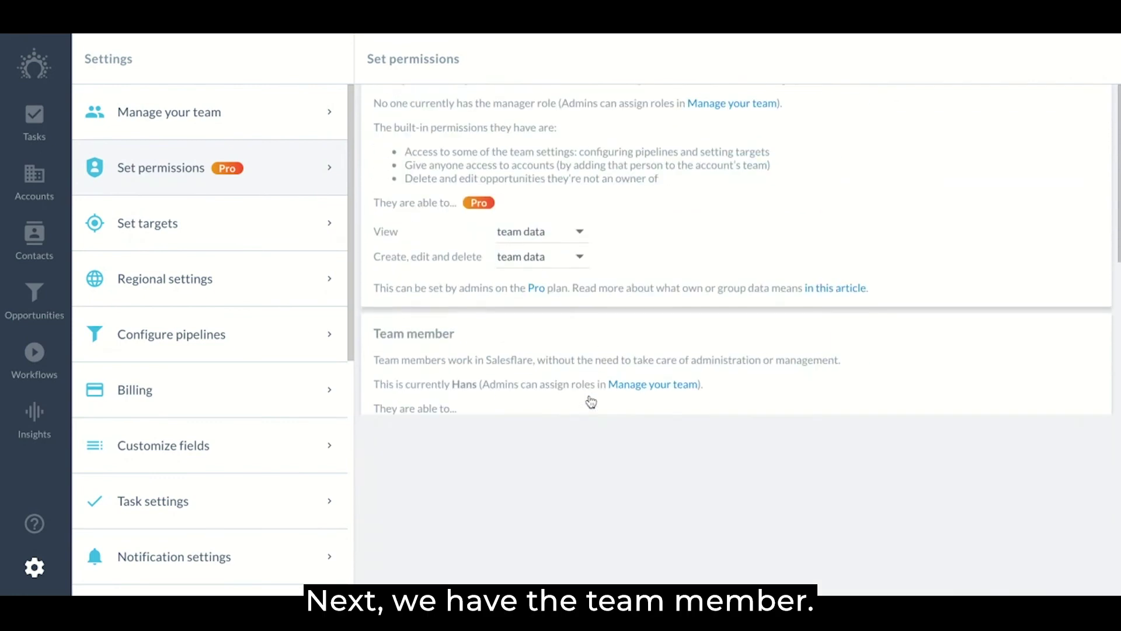
scroll(591, 401, down, 1)
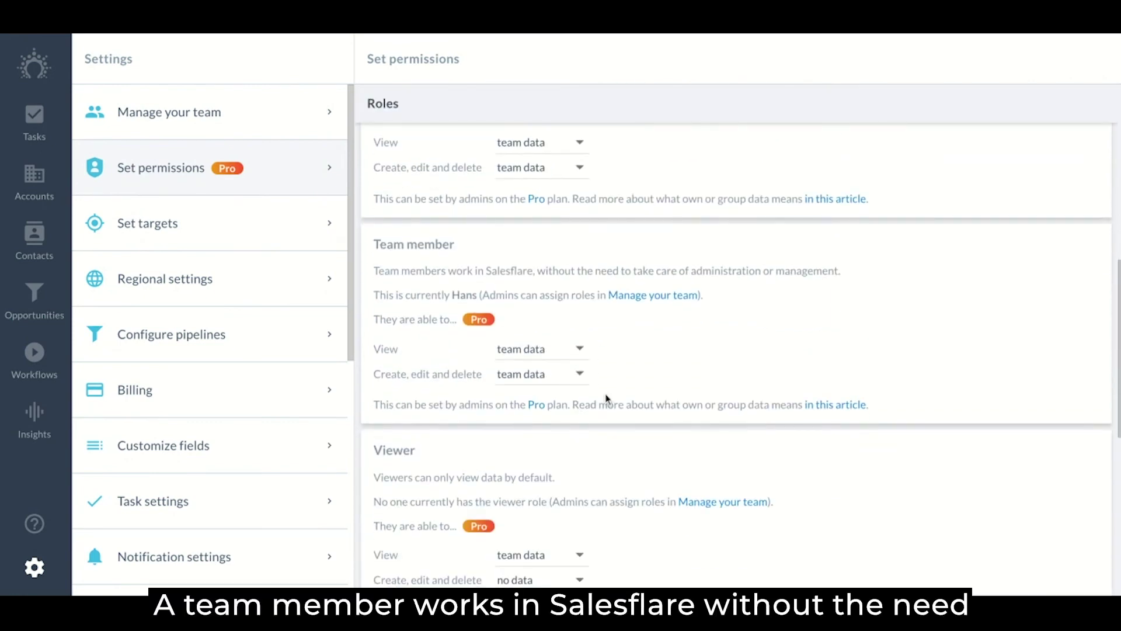
scroll(611, 388, down, 1)
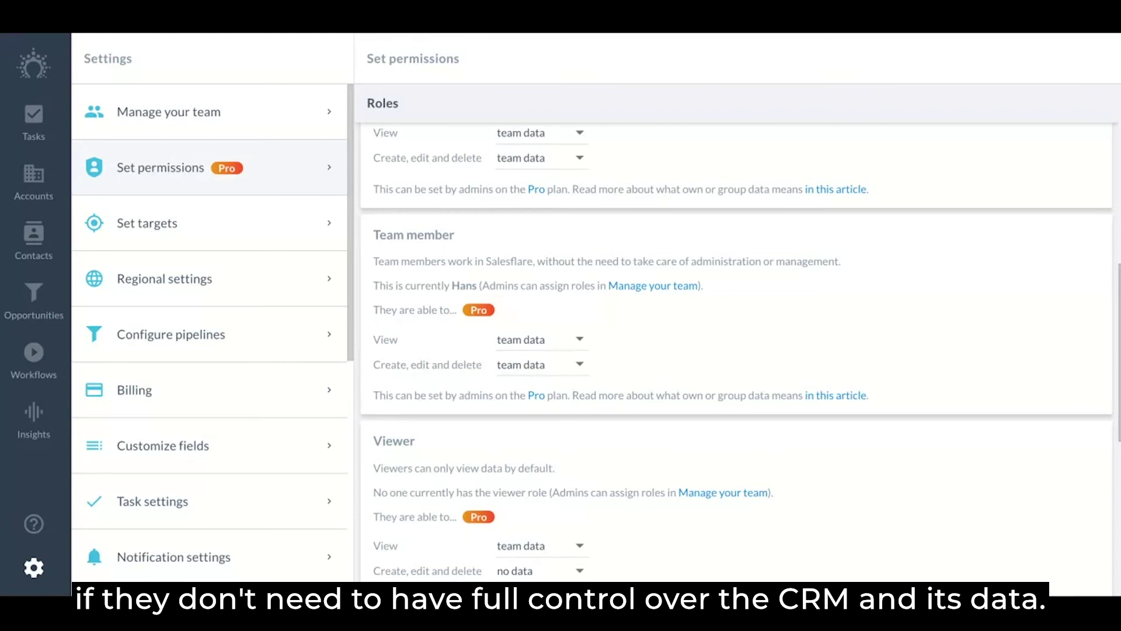
scroll(720, 353, down, 3)
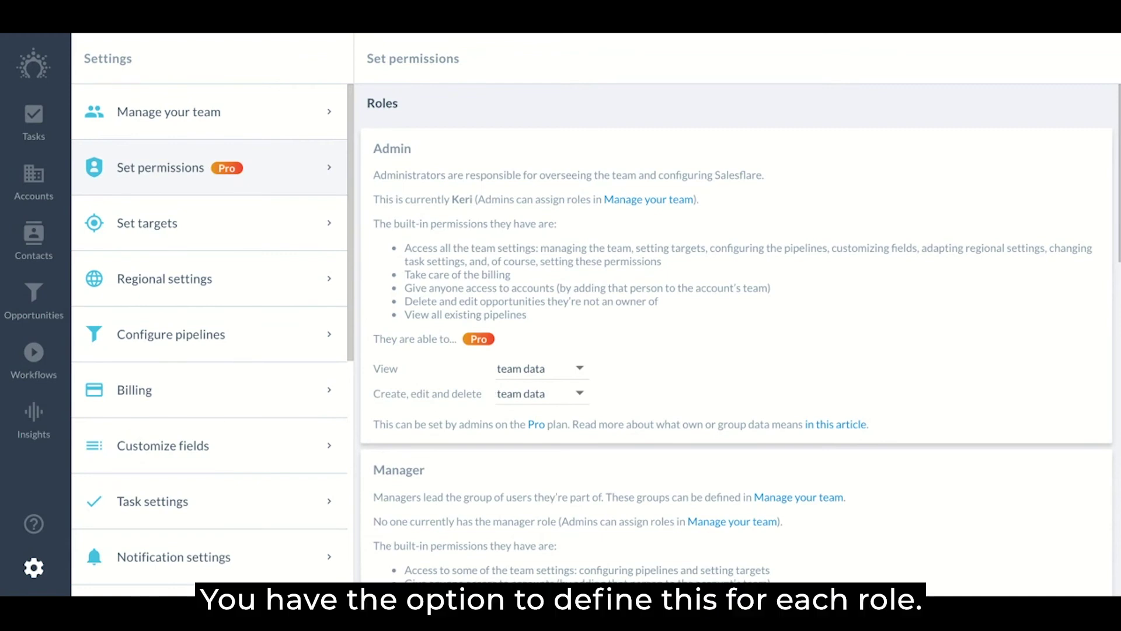
scroll(738, 335, down, 8)
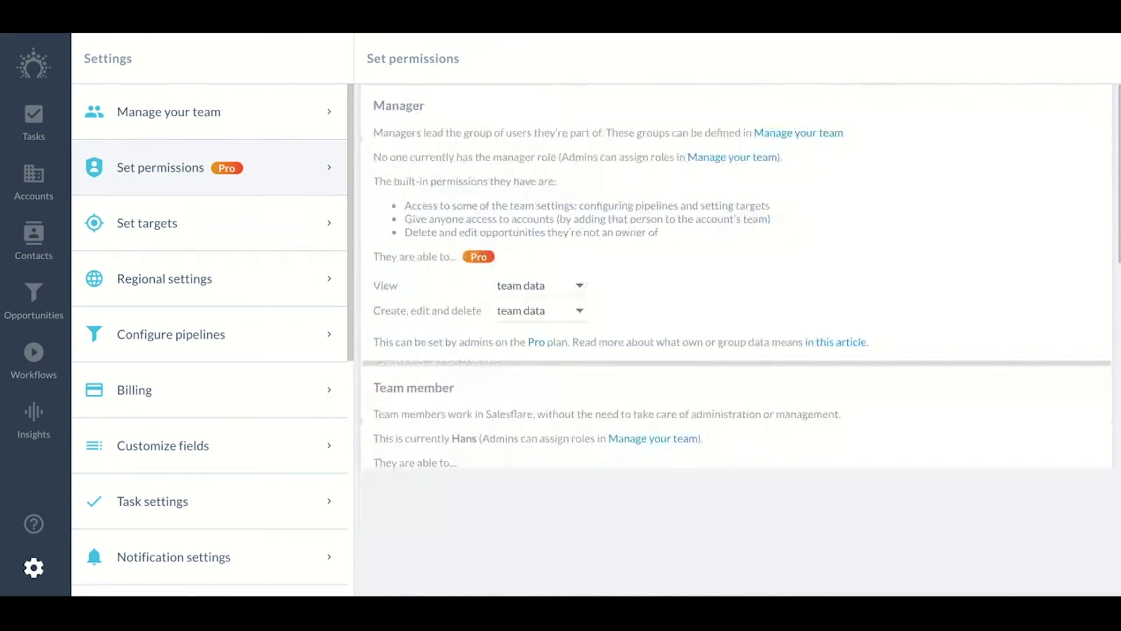
scroll(738, 334, down, 4)
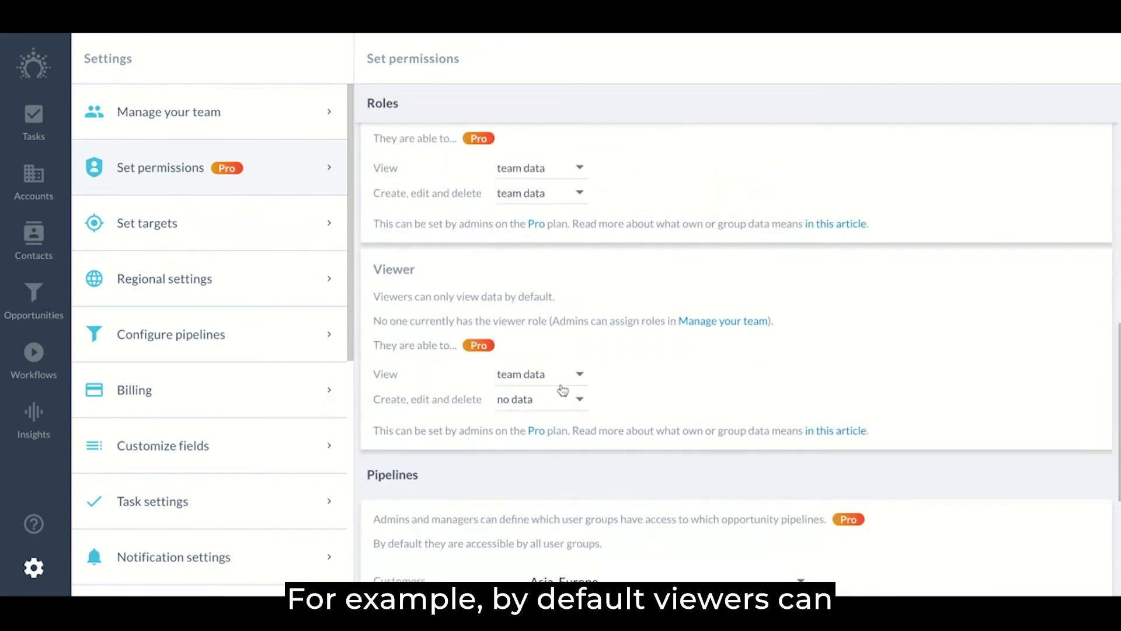
scroll(546, 402, up, 4)
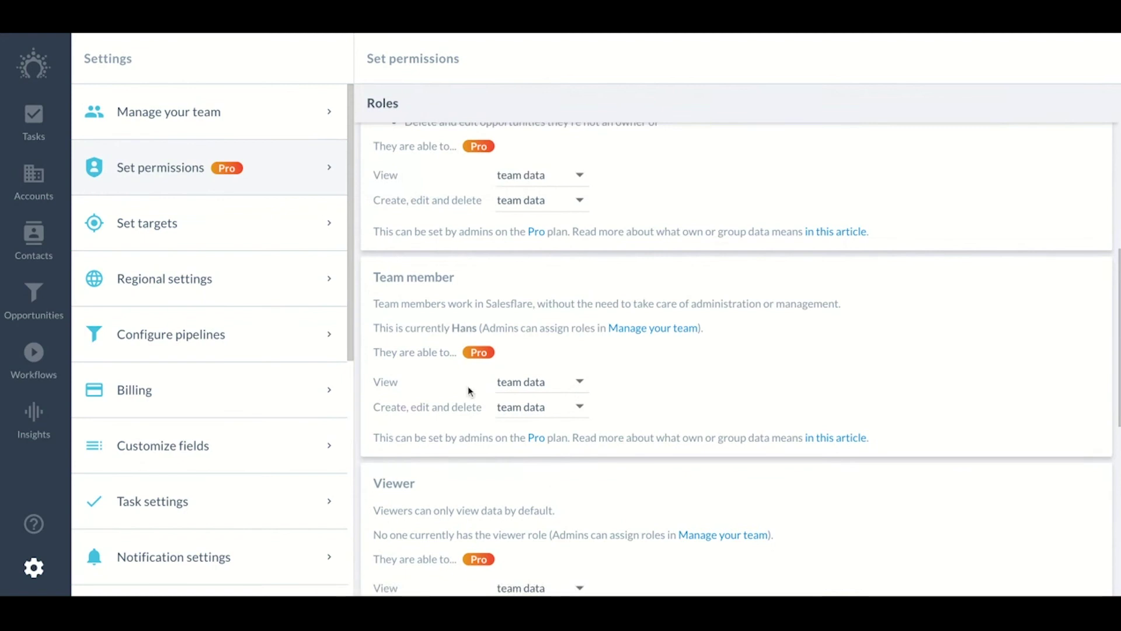
click(564, 415)
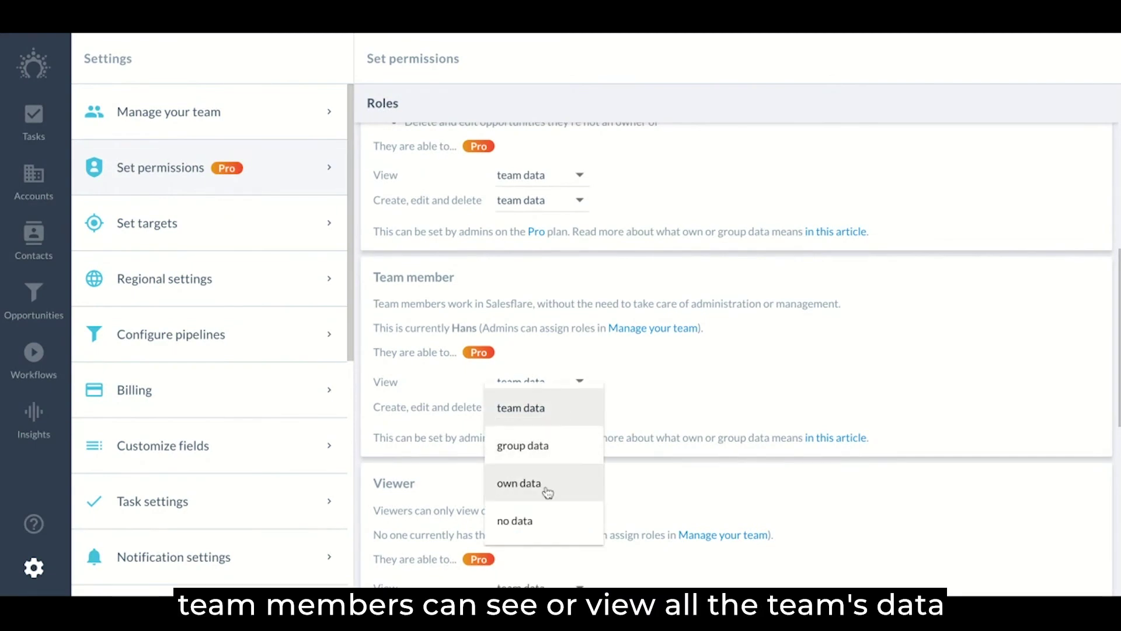
click(687, 409)
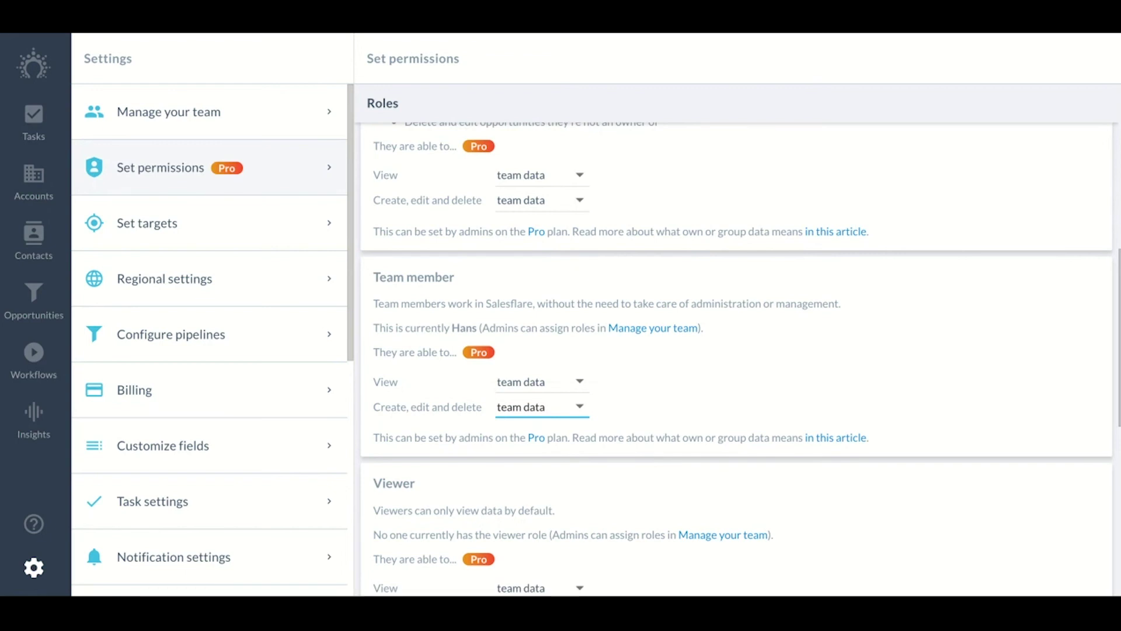
scroll(736, 342, down, 2)
scroll(736, 342, up, 1)
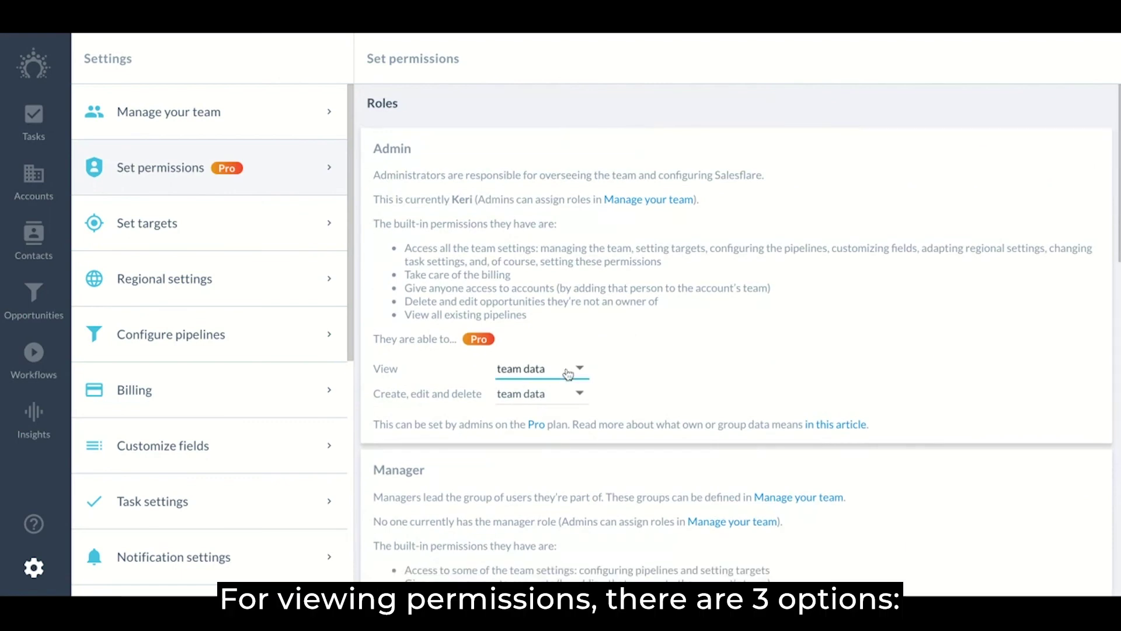
click(568, 372)
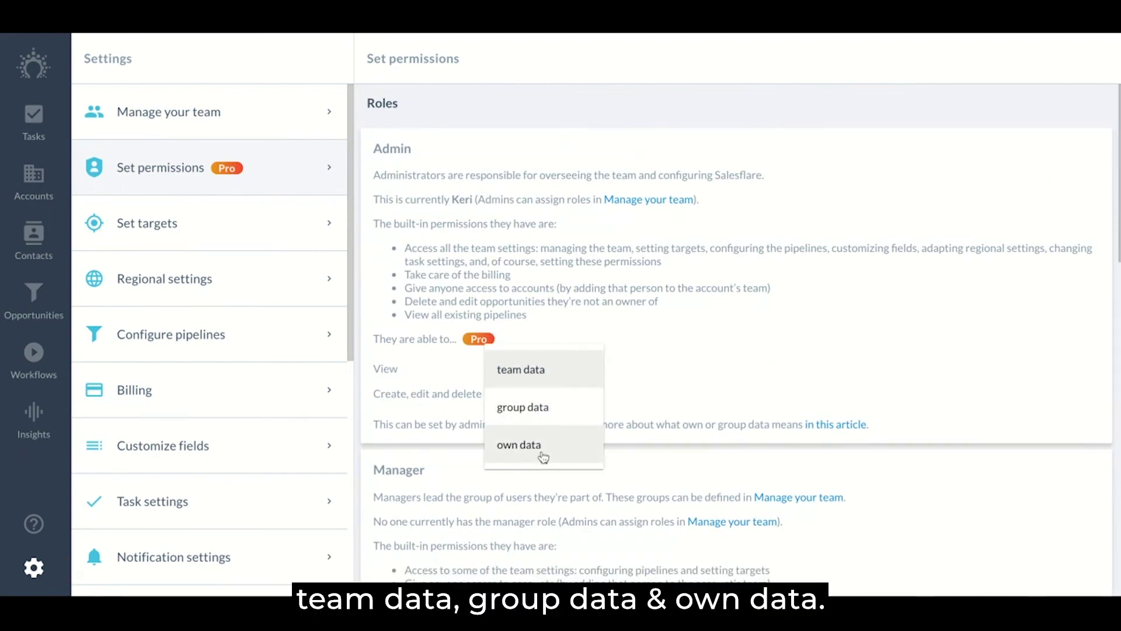
click(660, 367)
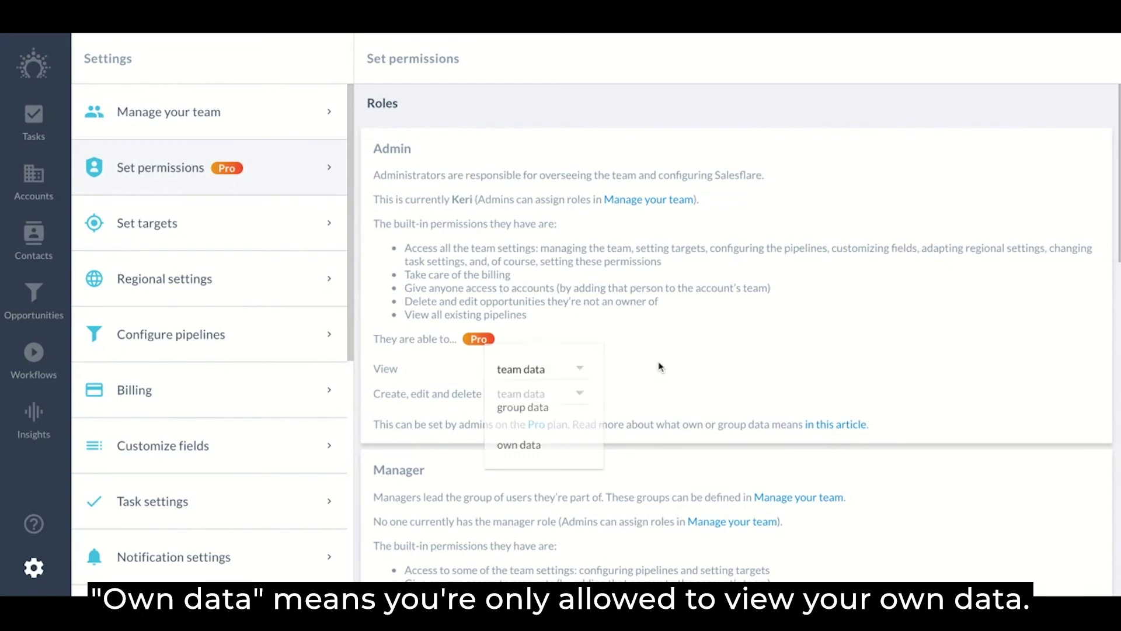
Look through the Accounts, Opportunities, Contacts and Workflows pages
click(57, 173)
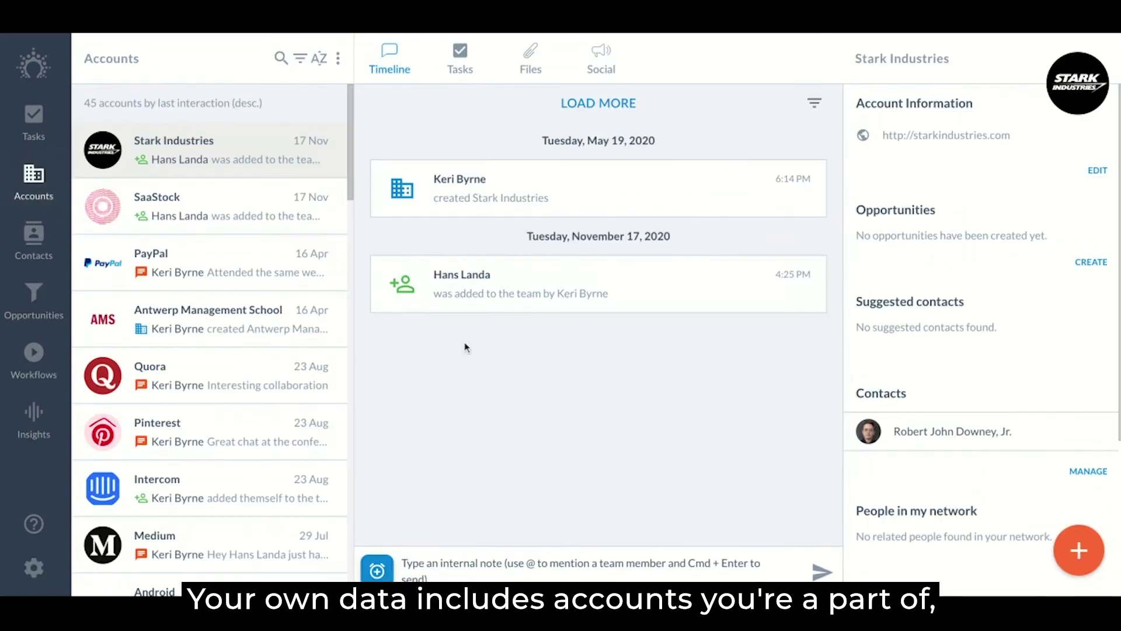
scroll(959, 508, down, 3)
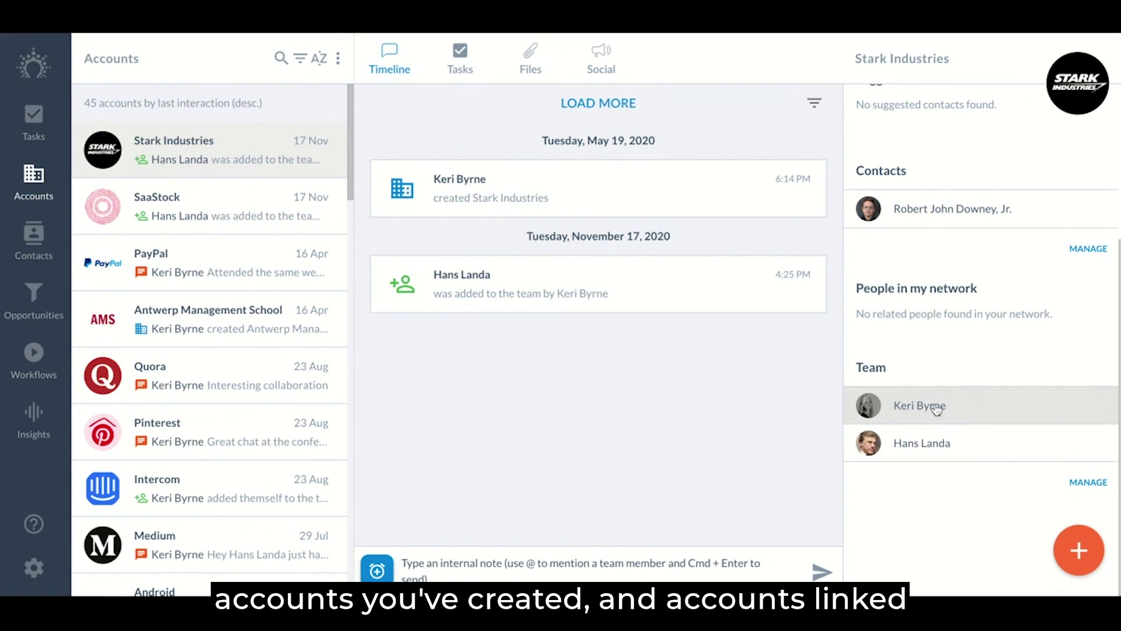
click(34, 298)
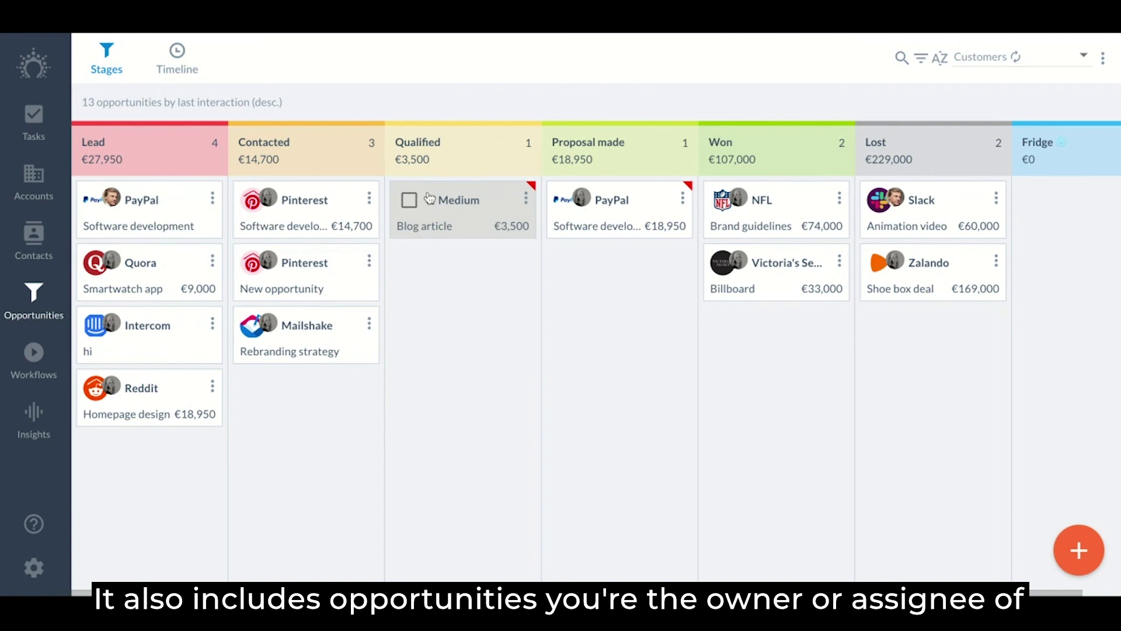
click(36, 241)
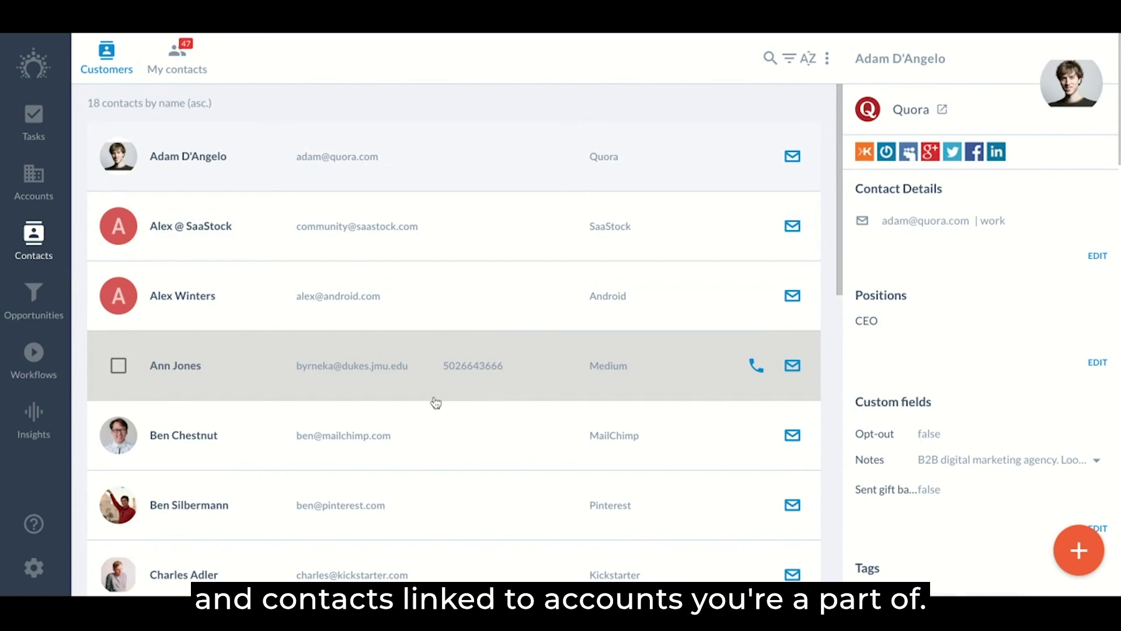
click(56, 361)
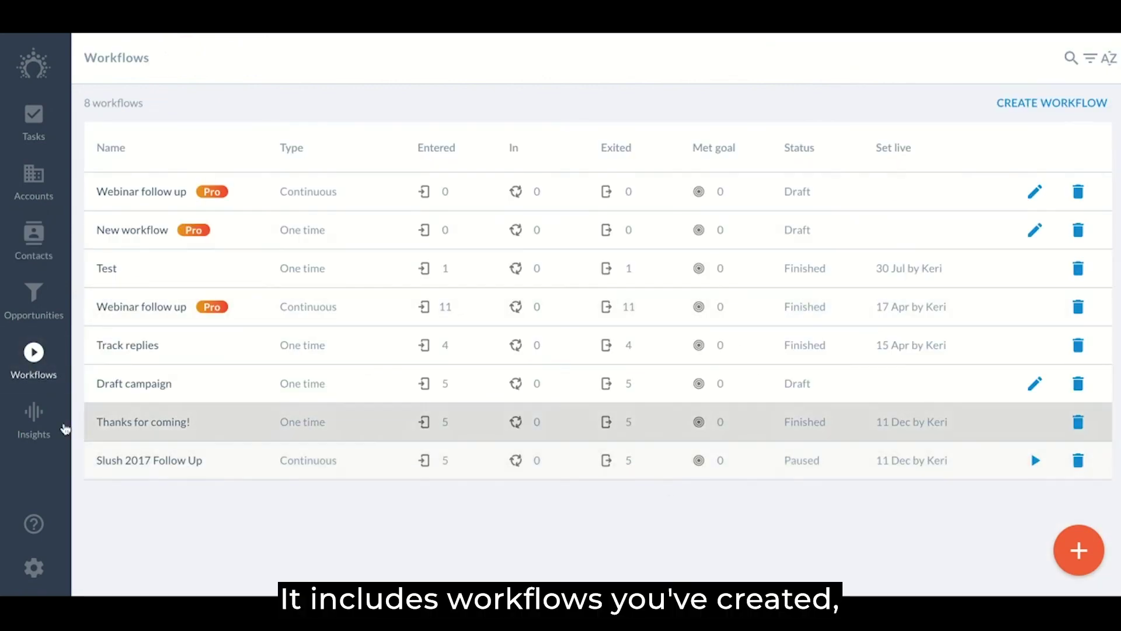
View the Insights revenue dashboard filtered on yourself, then go to the Tasks list
click(34, 422)
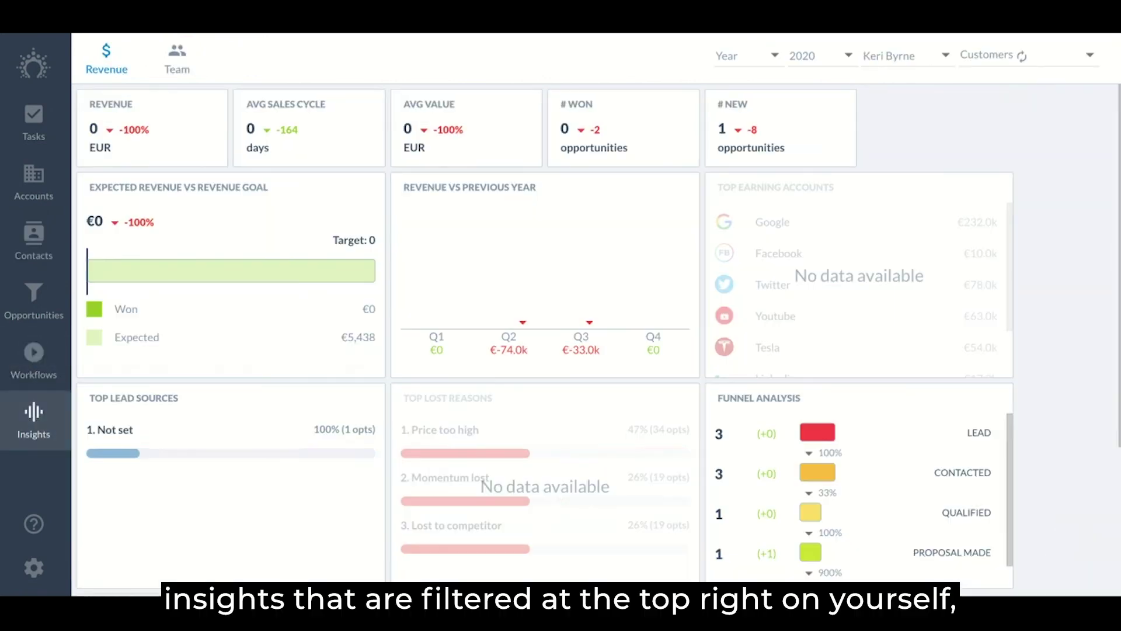
click(916, 56)
click(902, 215)
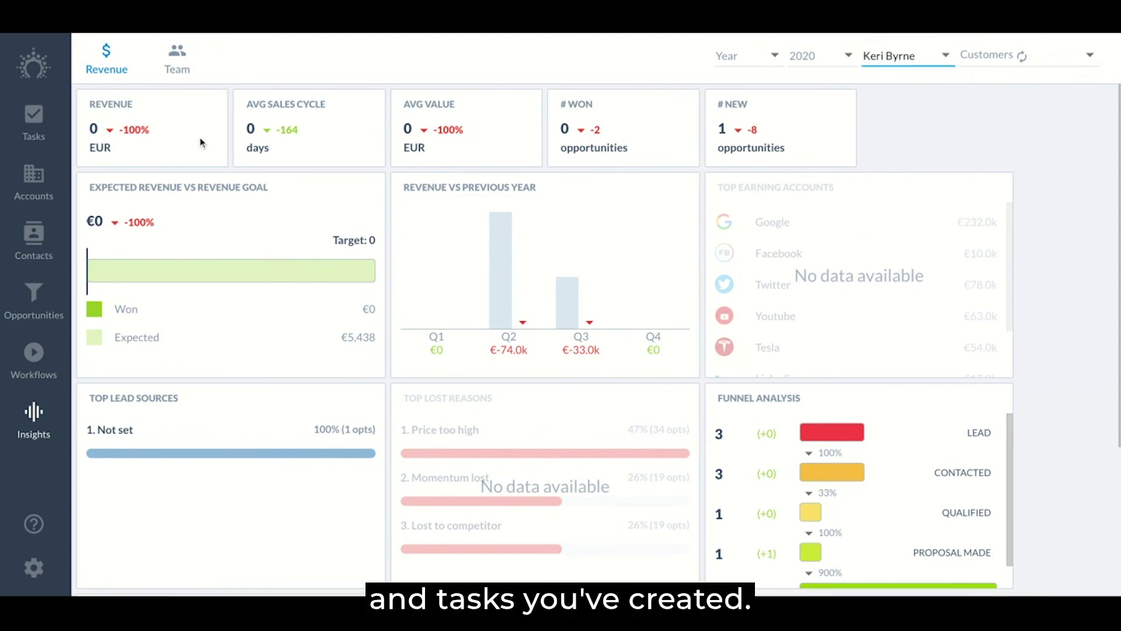
click(34, 123)
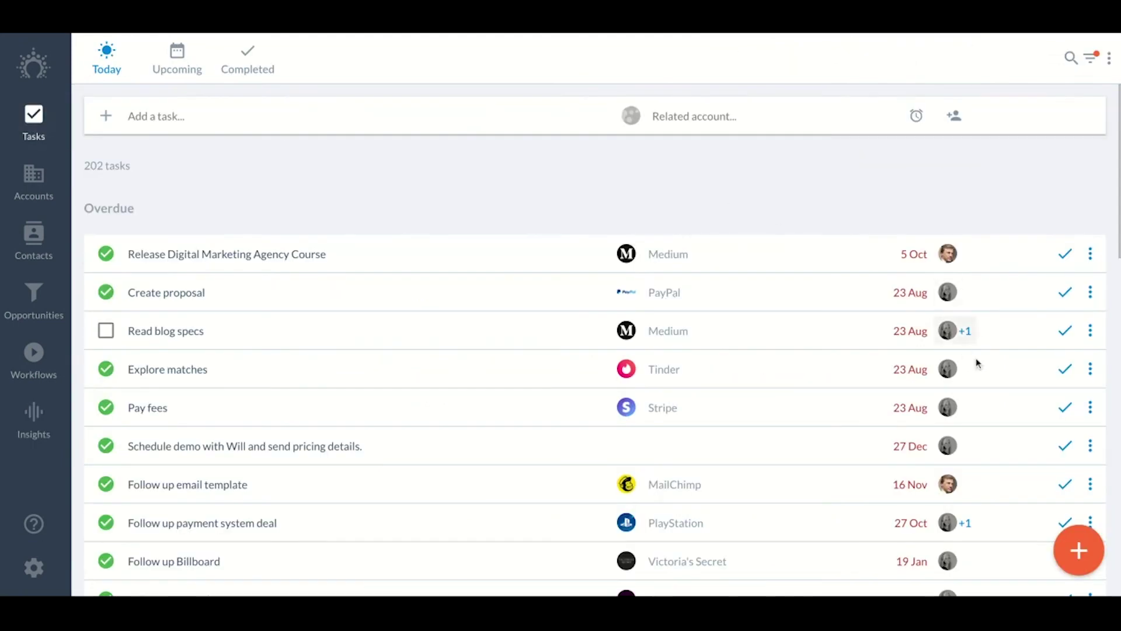
click(106, 331)
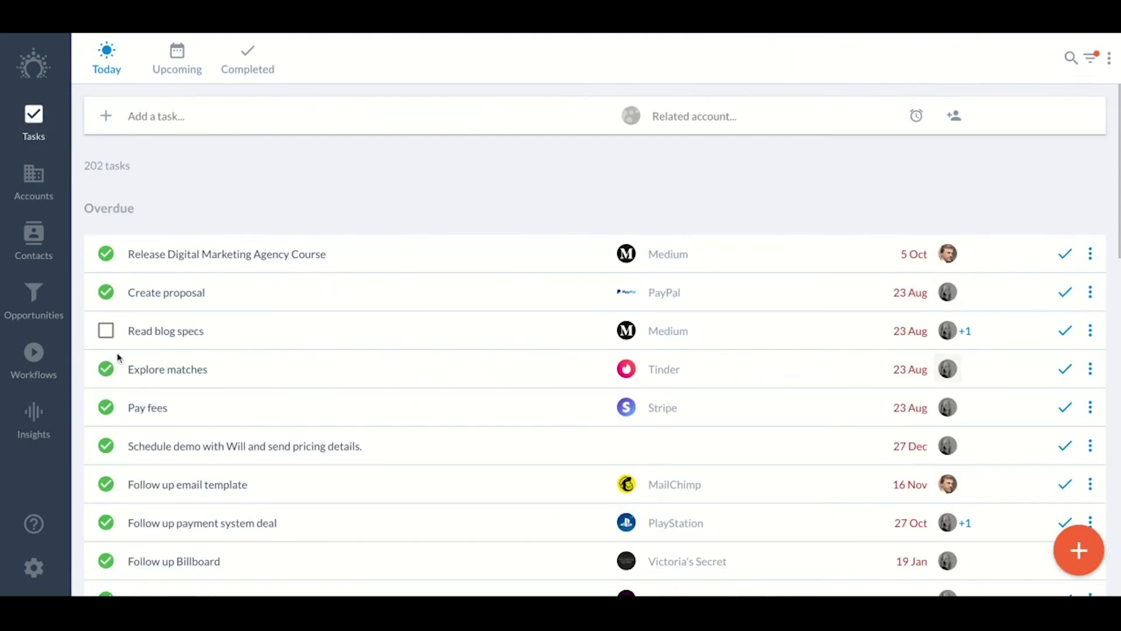
Inspect the Admin role's View access options without changes, then go to Manage your team
click(27, 568)
click(268, 176)
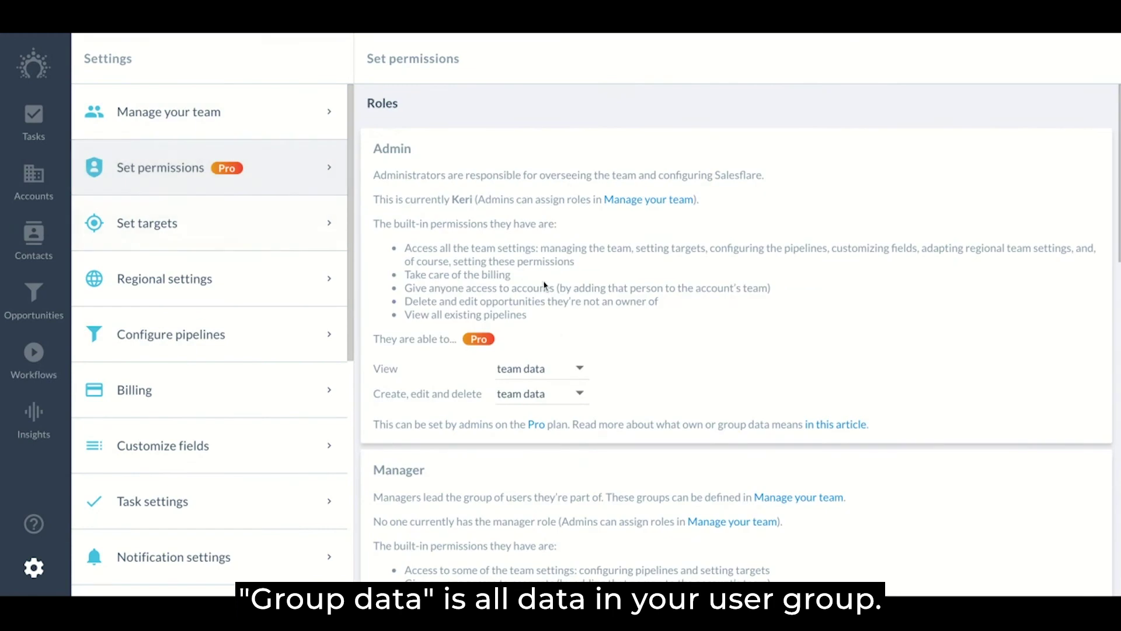
click(558, 368)
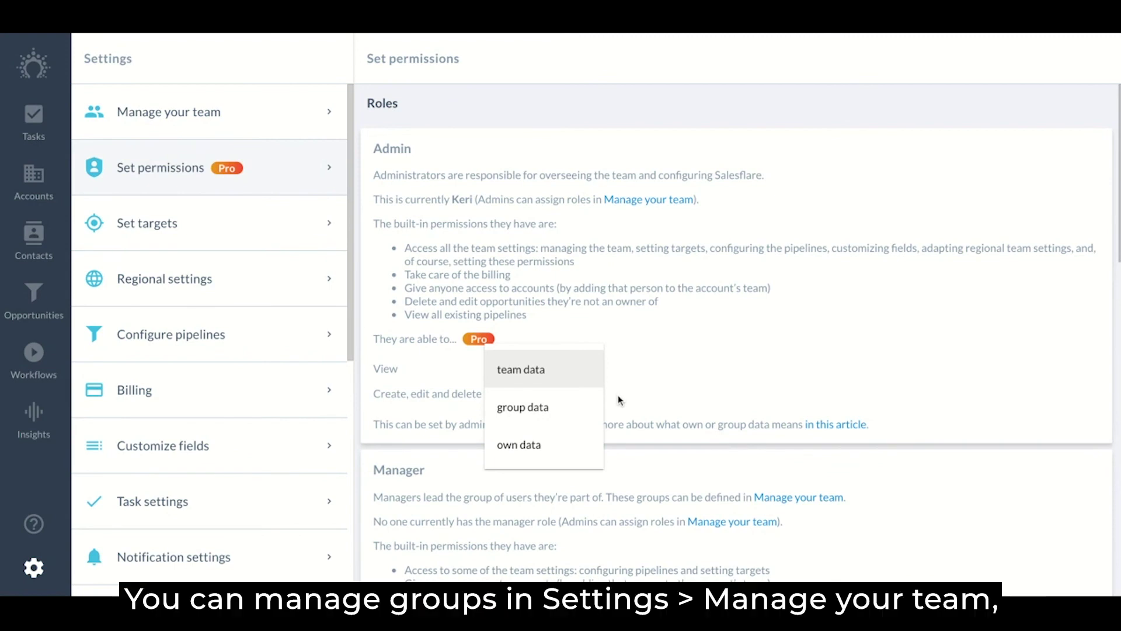
click(630, 381)
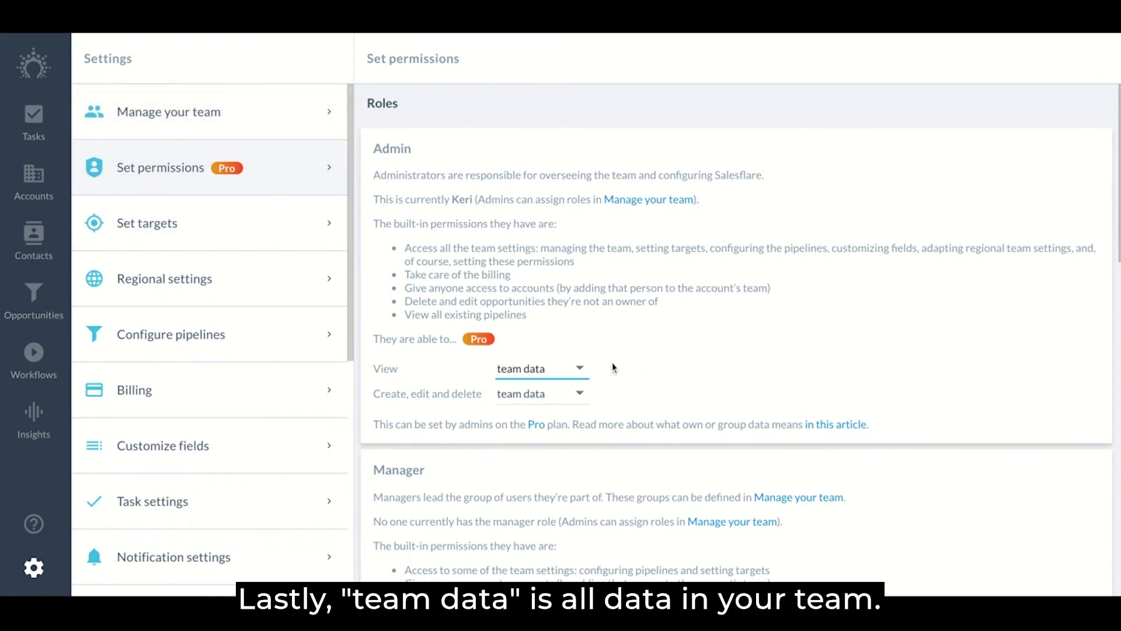
click(655, 364)
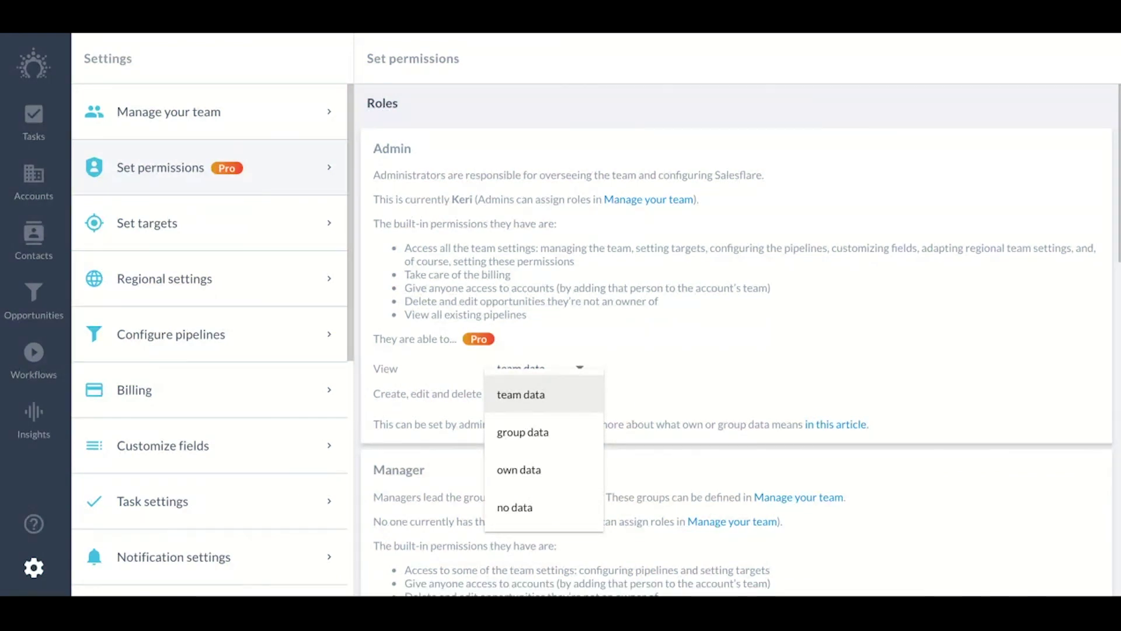
key(Escape)
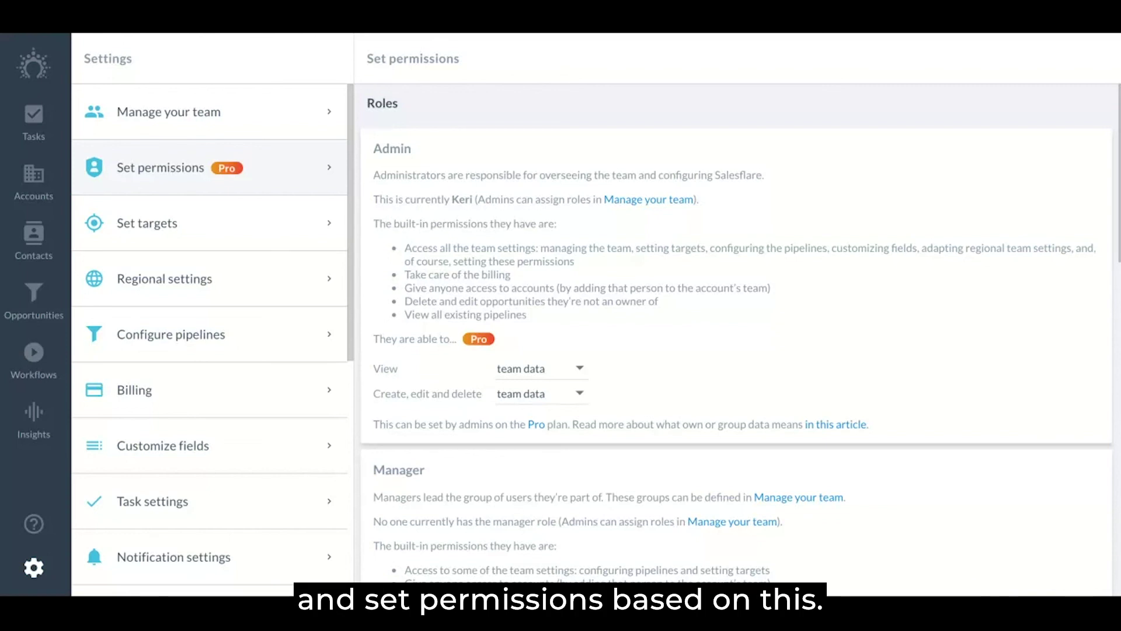
click(226, 121)
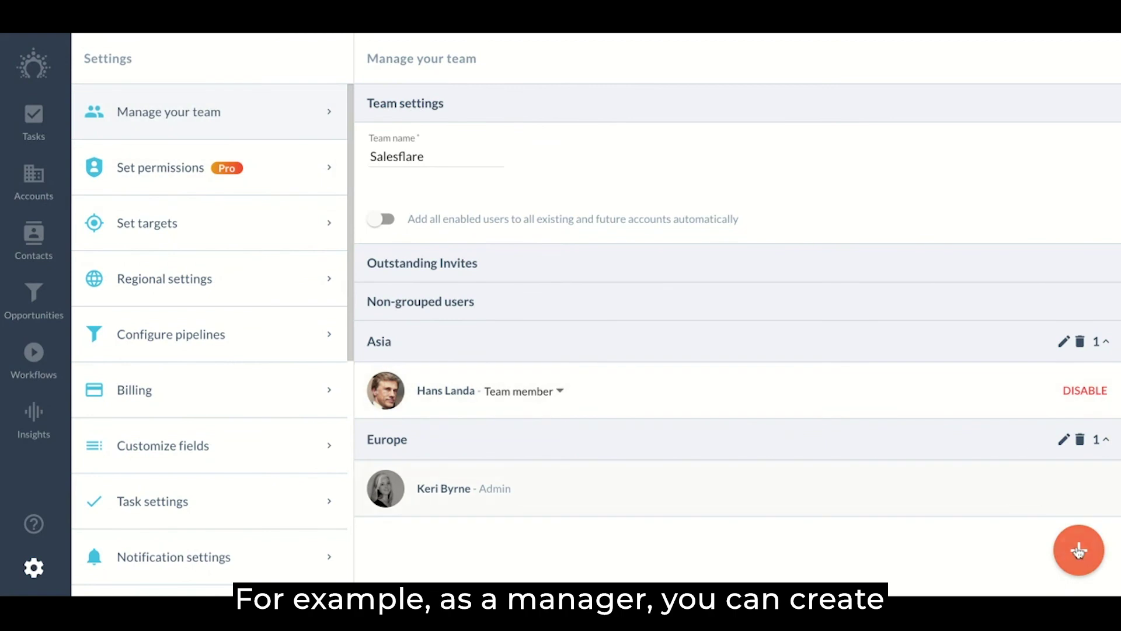
Create a new user group named 'Sales team'
mouse_move(1079, 550)
click(1078, 493)
text(Sales team)
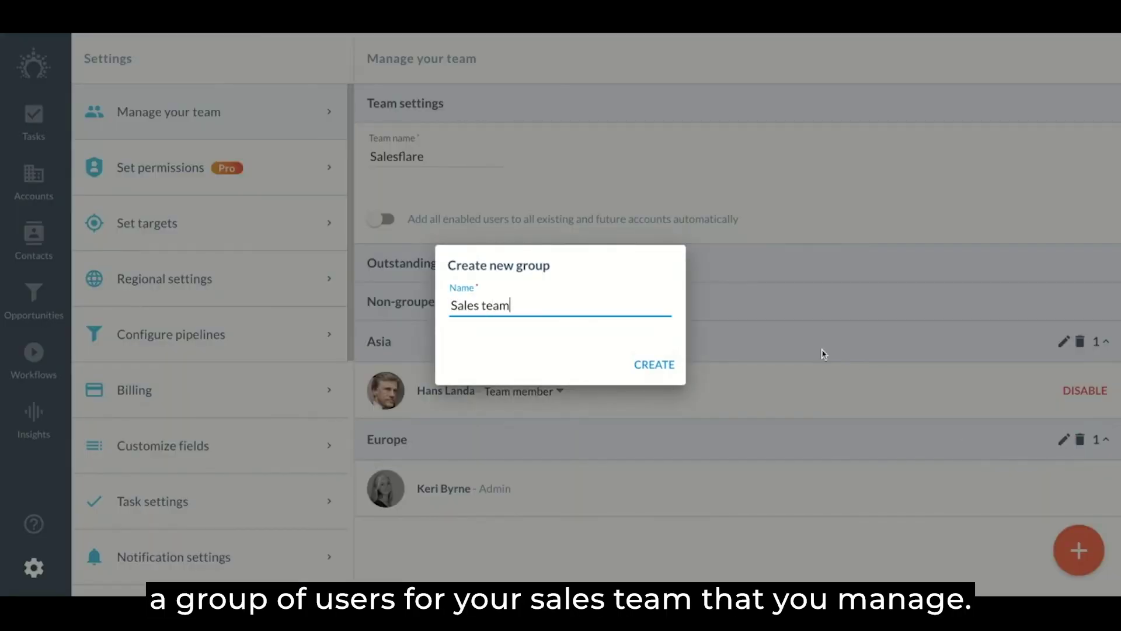
click(671, 368)
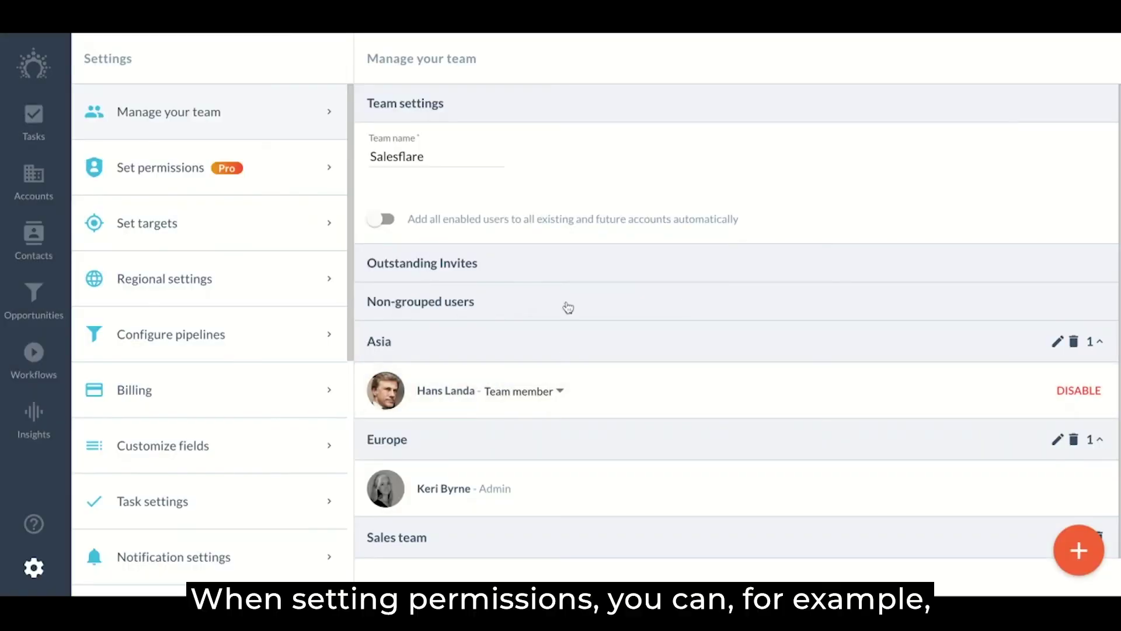
Review the Team member role's View access and the Pipelines section on Set permissions
click(255, 181)
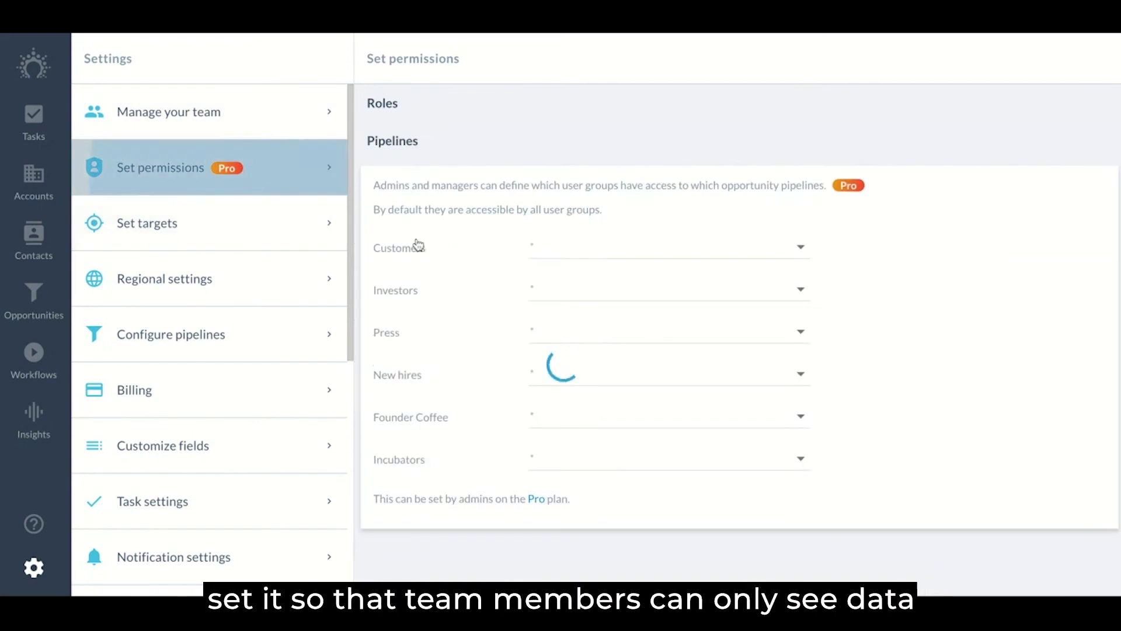
scroll(534, 336, down, 10)
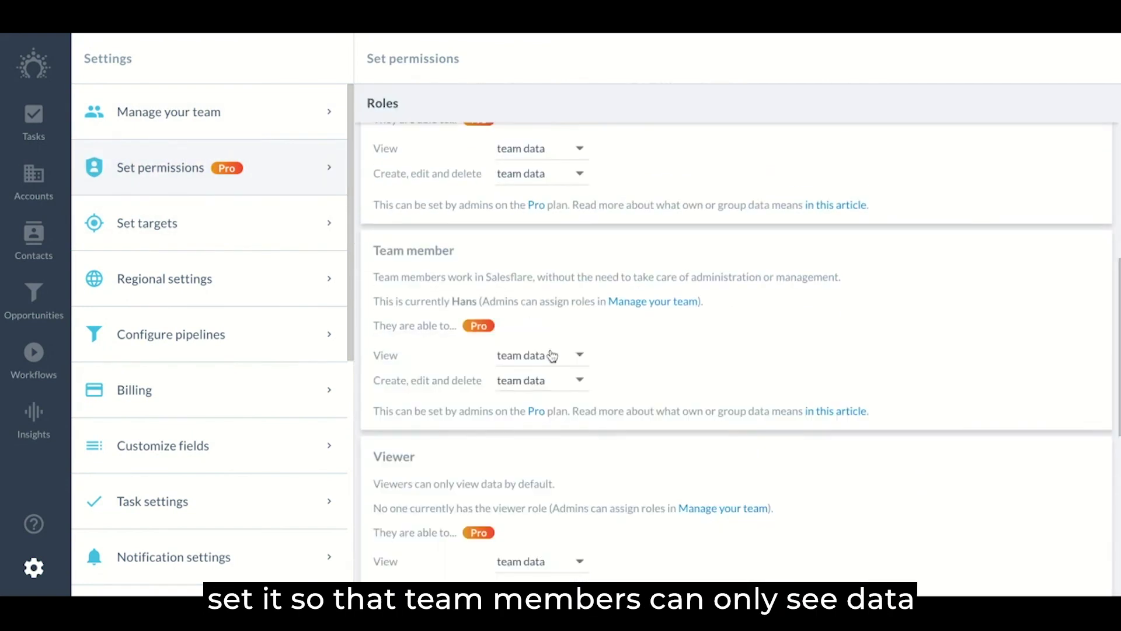
click(570, 355)
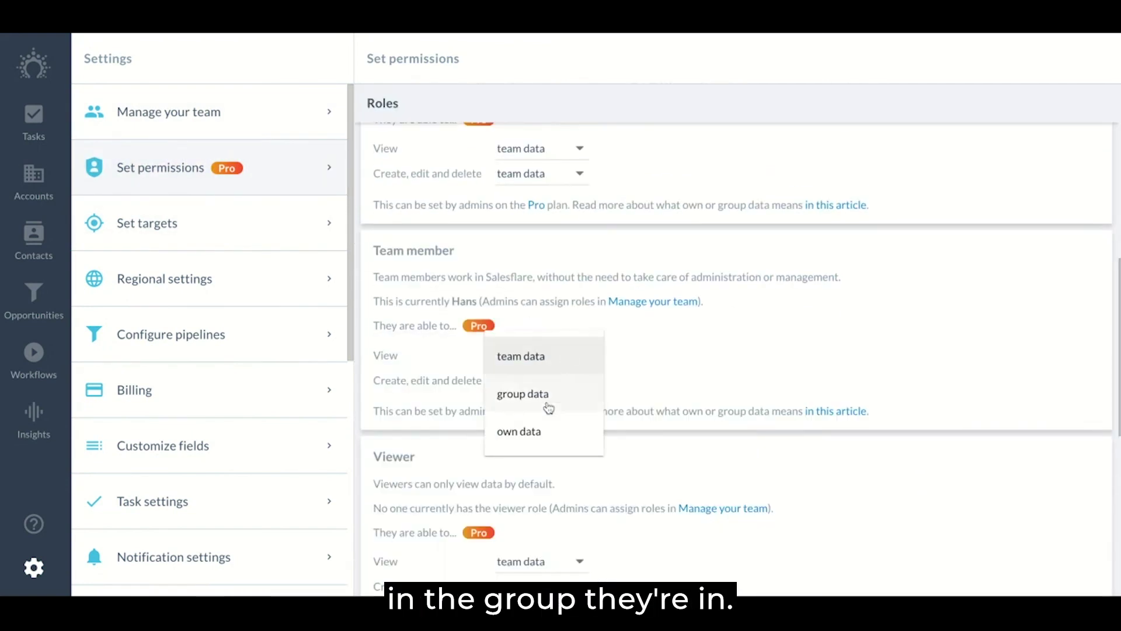
click(658, 380)
scroll(658, 380, down, 6)
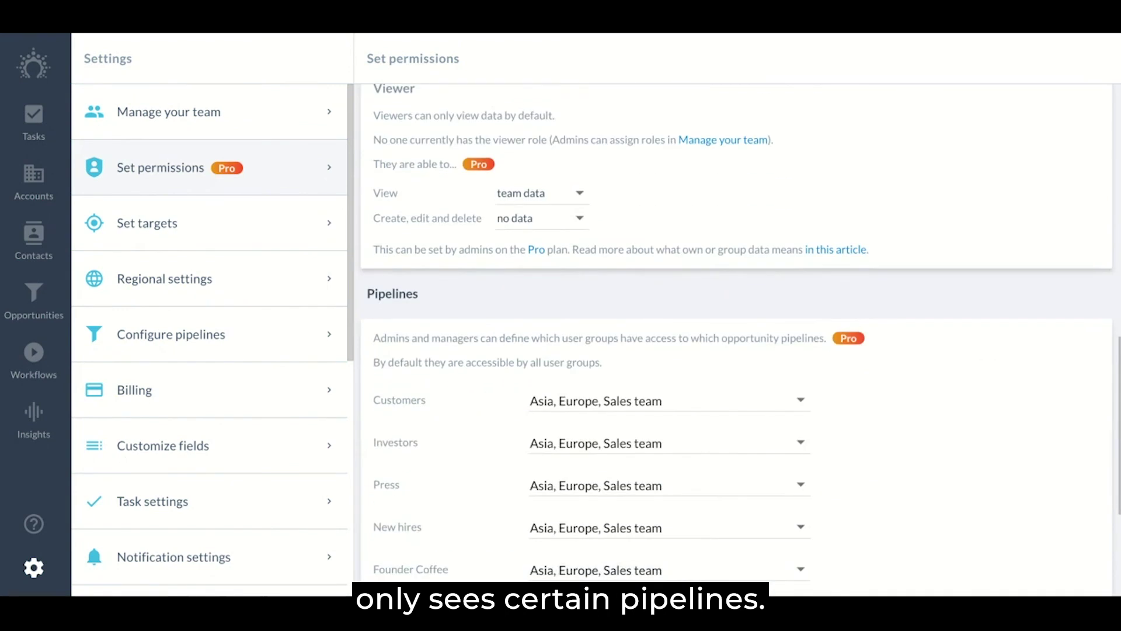
scroll(603, 482, down, 1)
scroll(598, 293, up, 15)
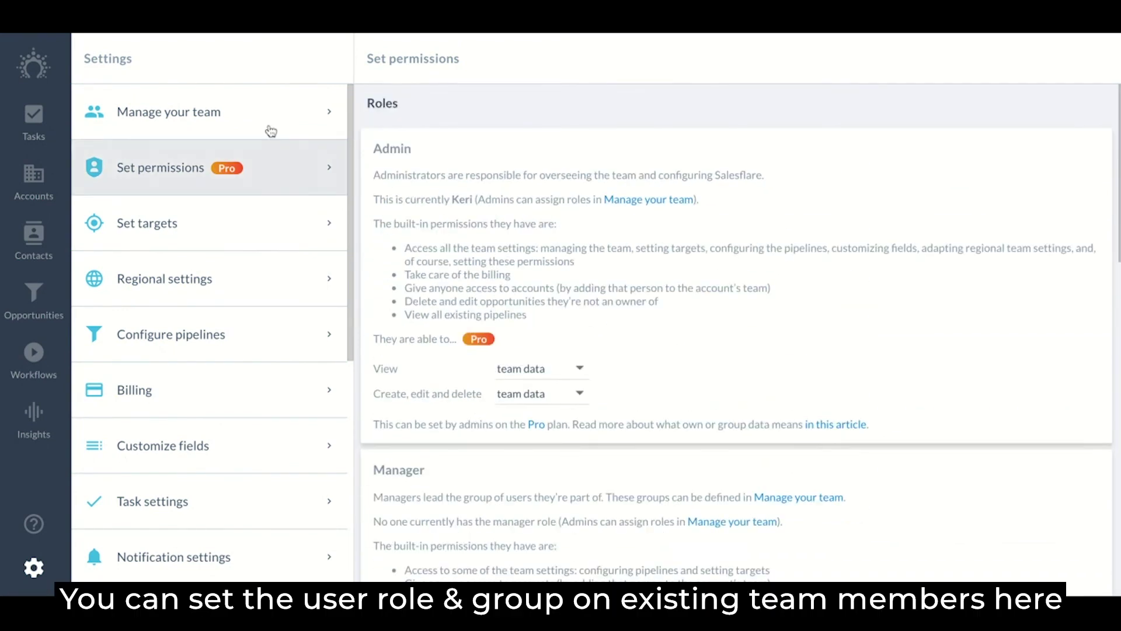
Move the Asia team member into the Sales team group
click(268, 127)
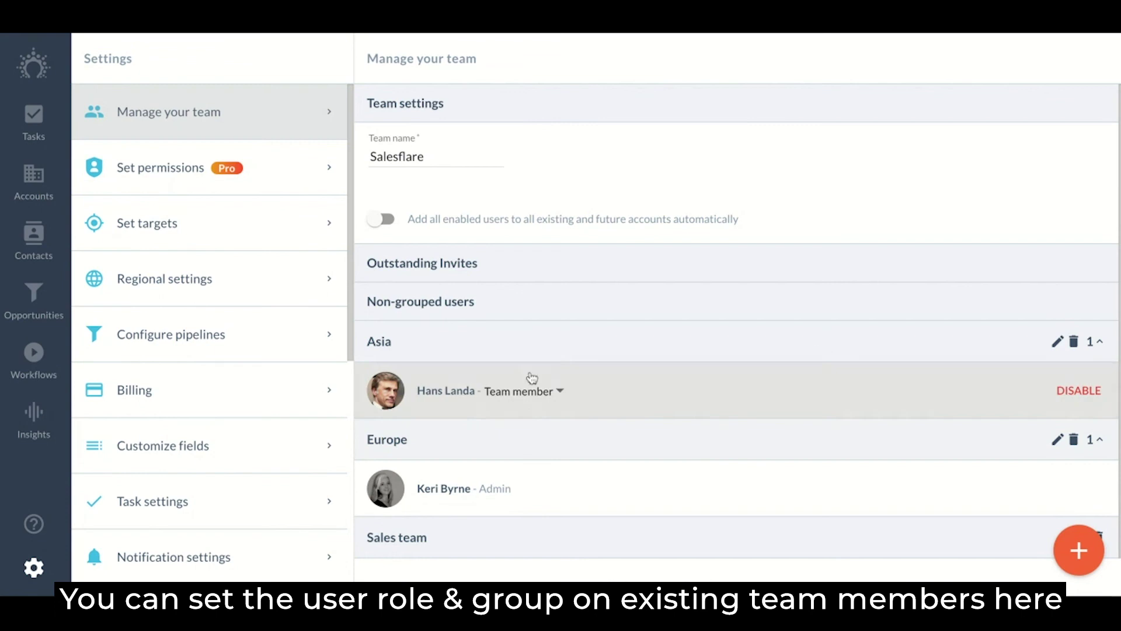
click(549, 390)
click(606, 391)
drag(533, 378, 438, 409)
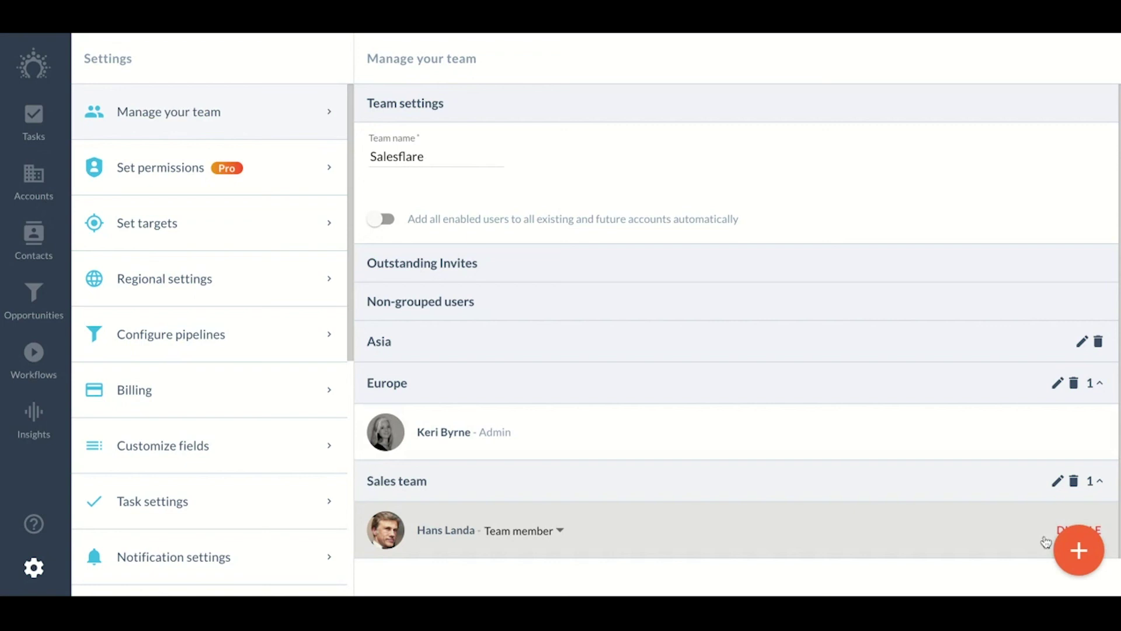
Invite a new team member by e-mail into the Sales team group
mouse_move(1083, 549)
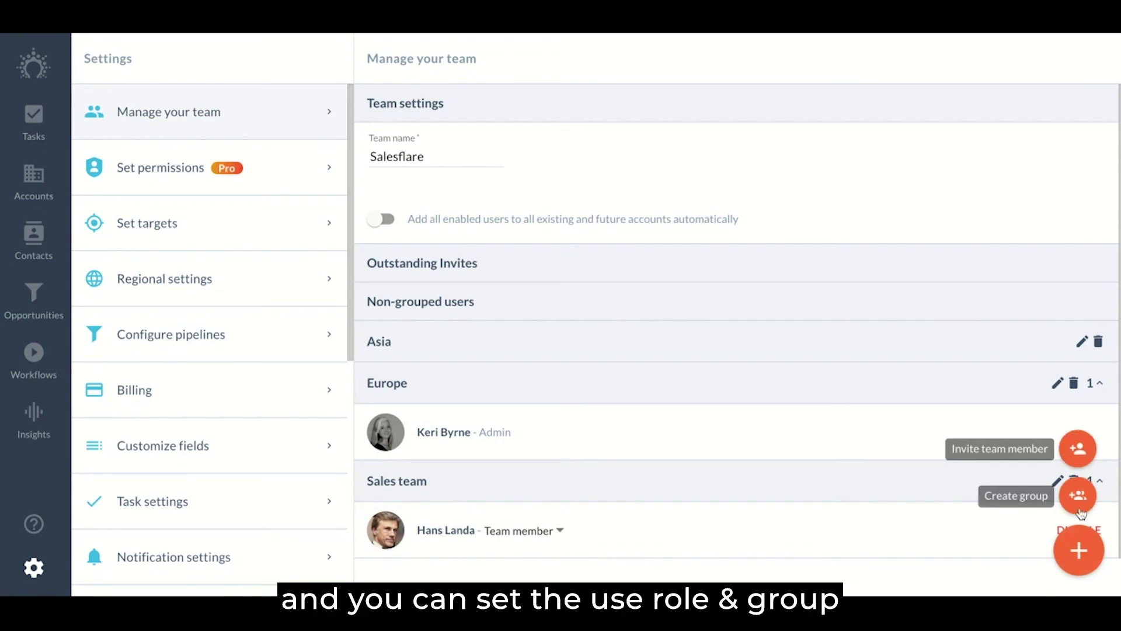
click(1078, 451)
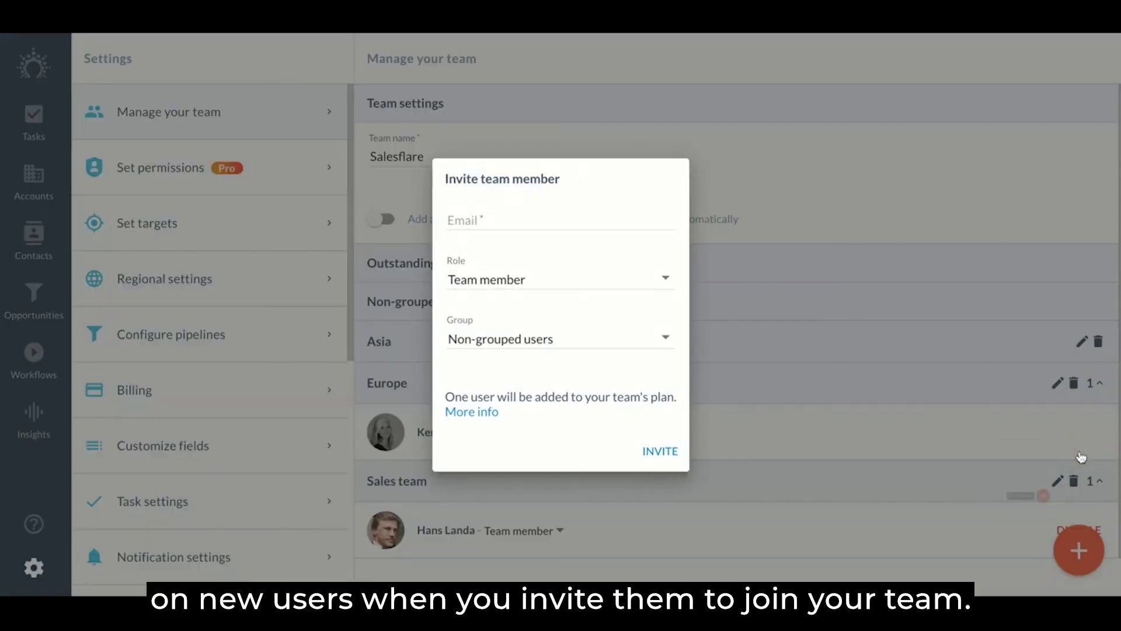
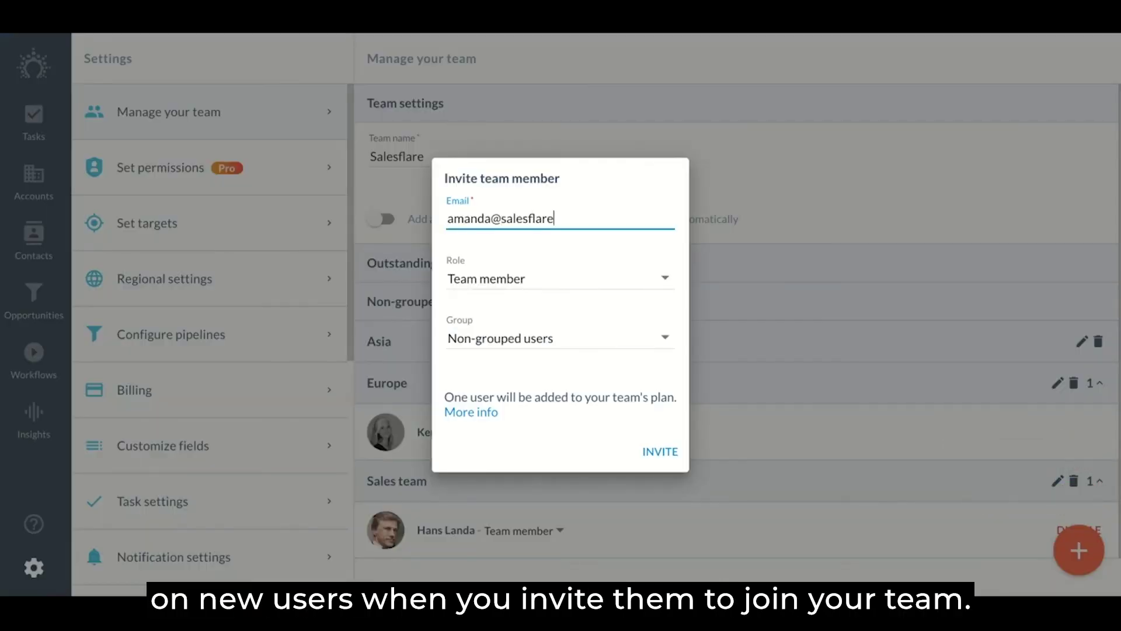
click(491, 339)
click(481, 454)
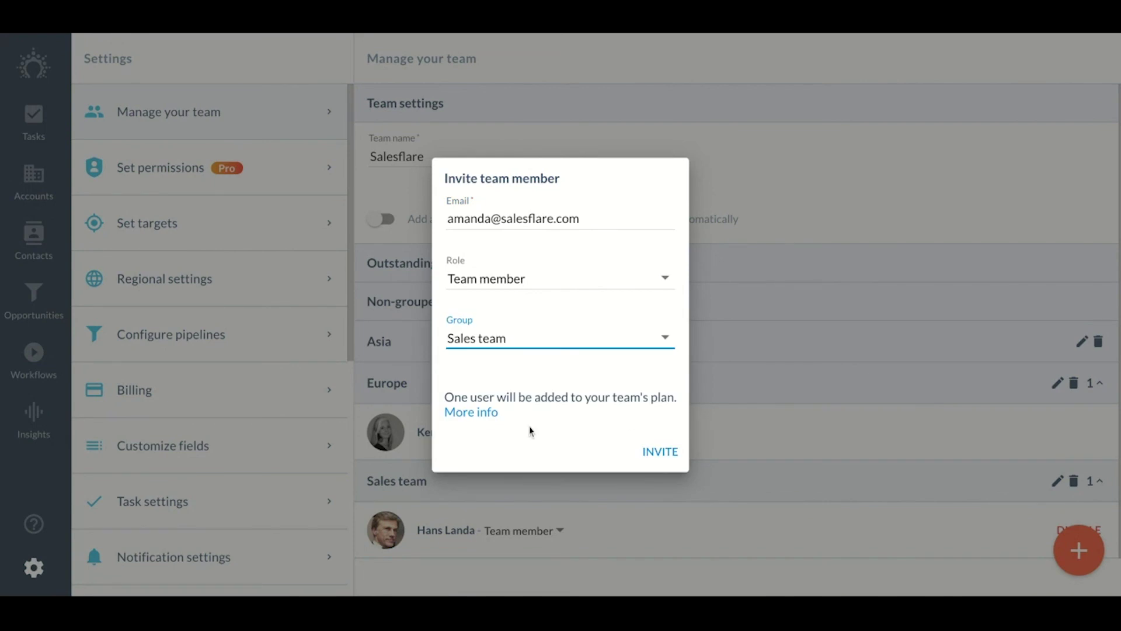
click(661, 452)
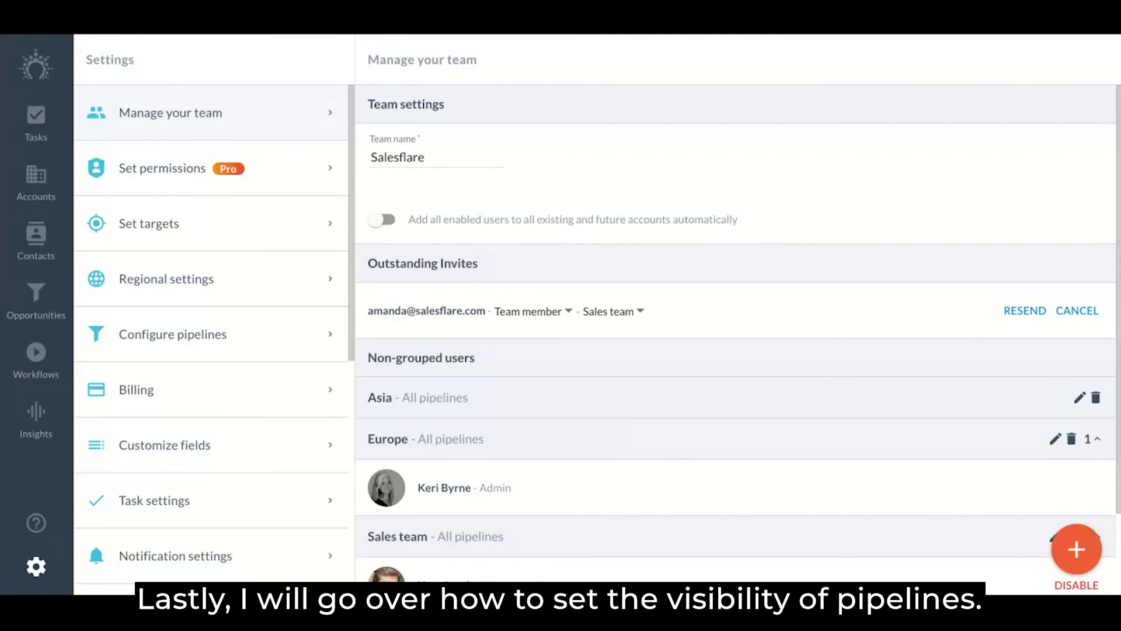
Uncheck Europe from the Customers pipeline's group access, leaving Asia and Sales team
click(283, 174)
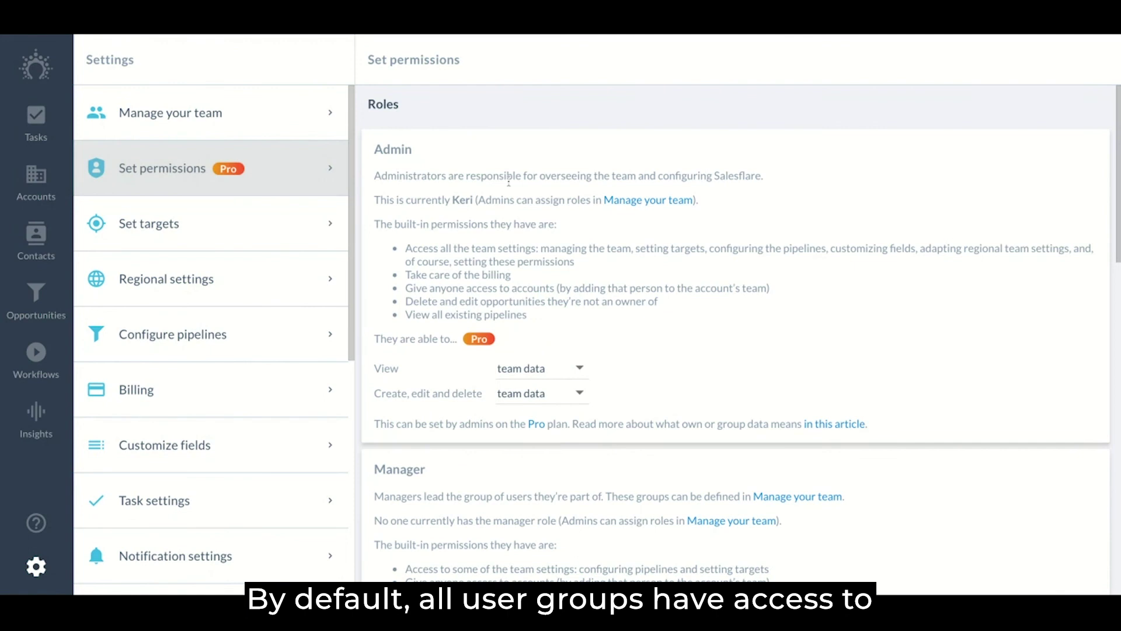
scroll(525, 295, down, 10)
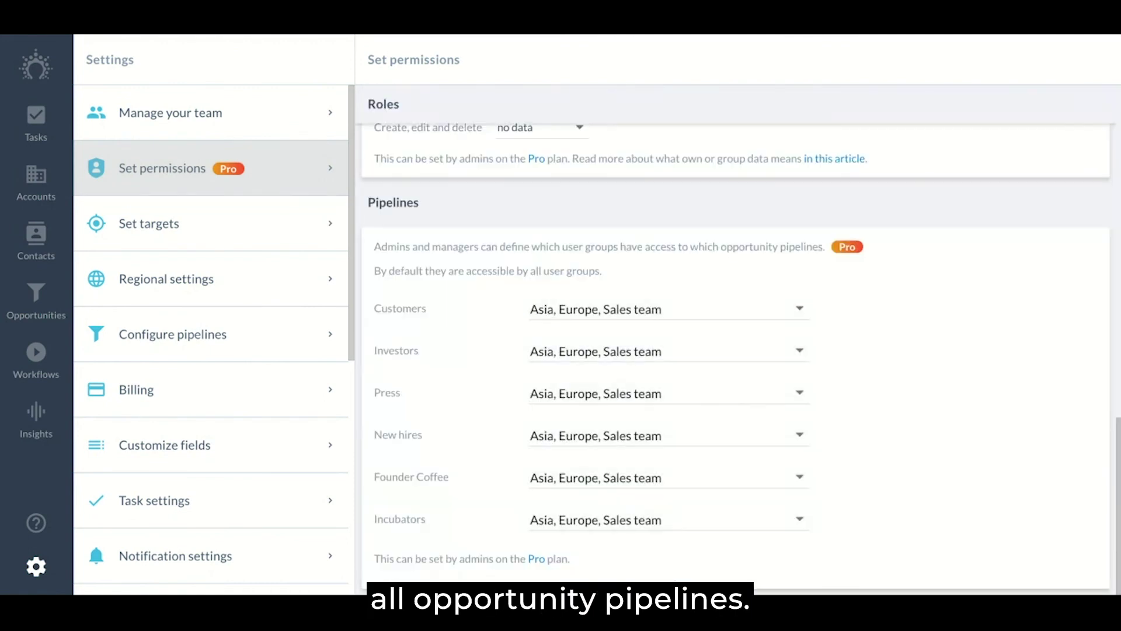
click(625, 314)
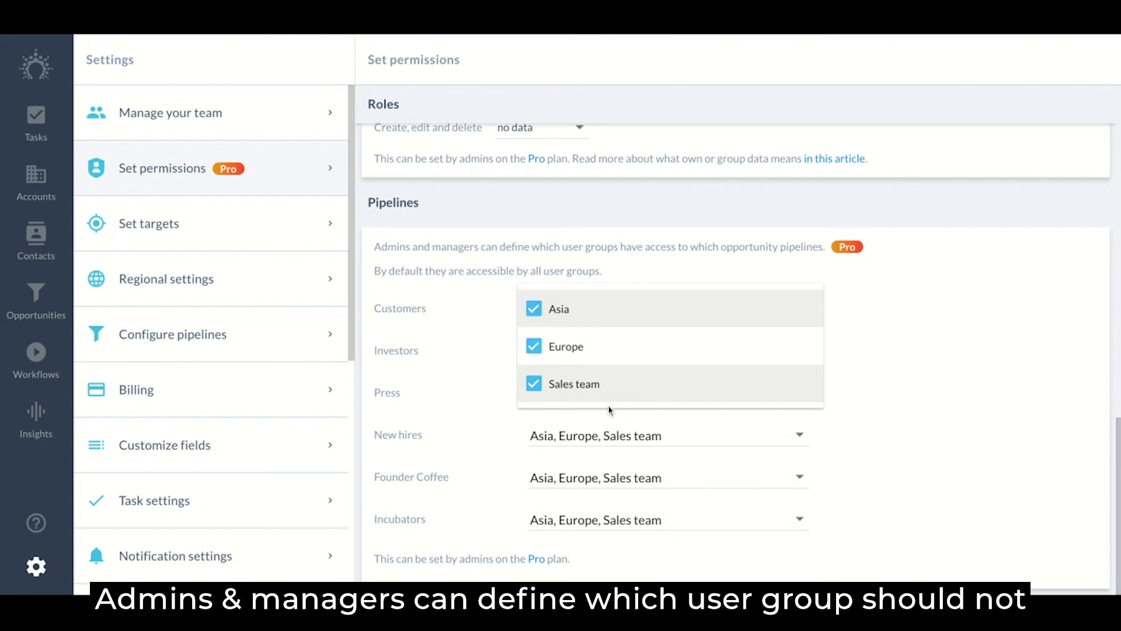
click(639, 263)
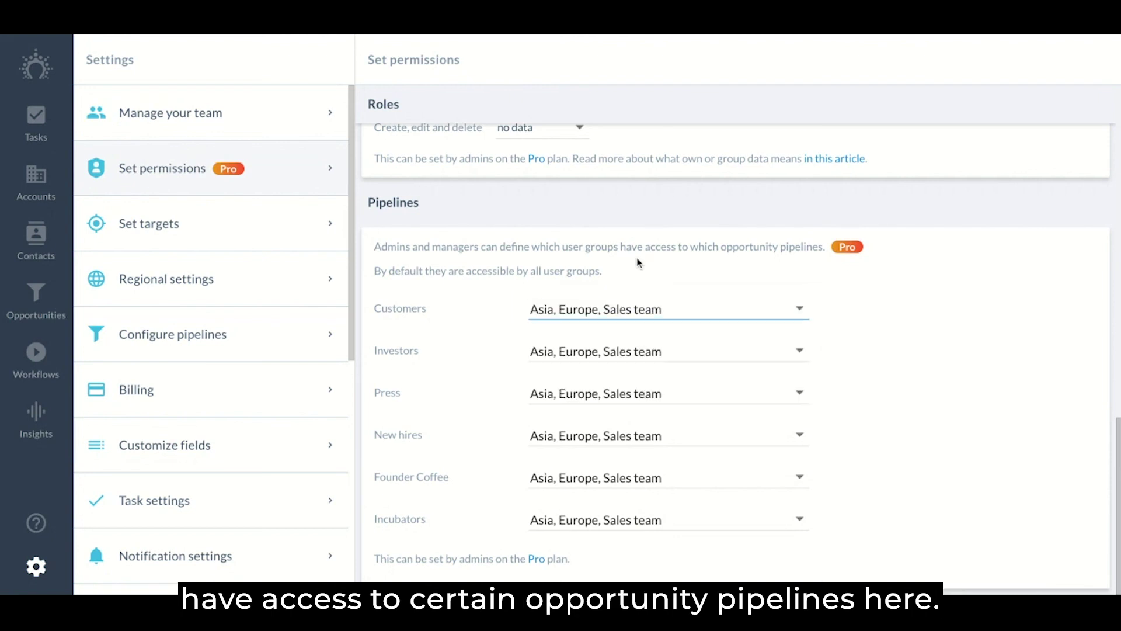
click(636, 310)
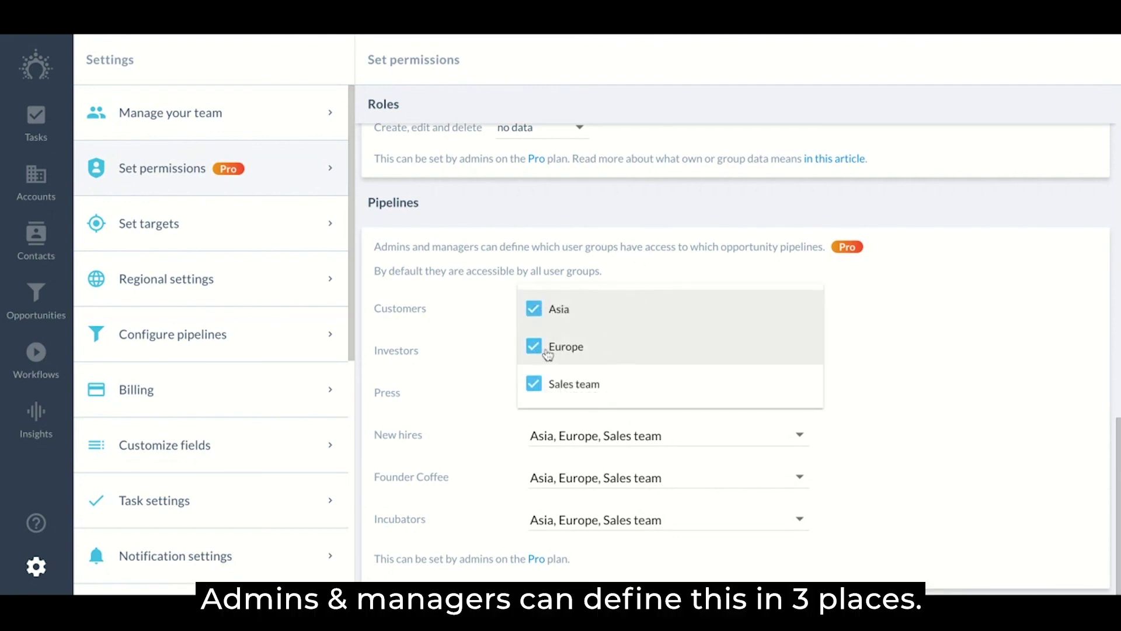
click(533, 274)
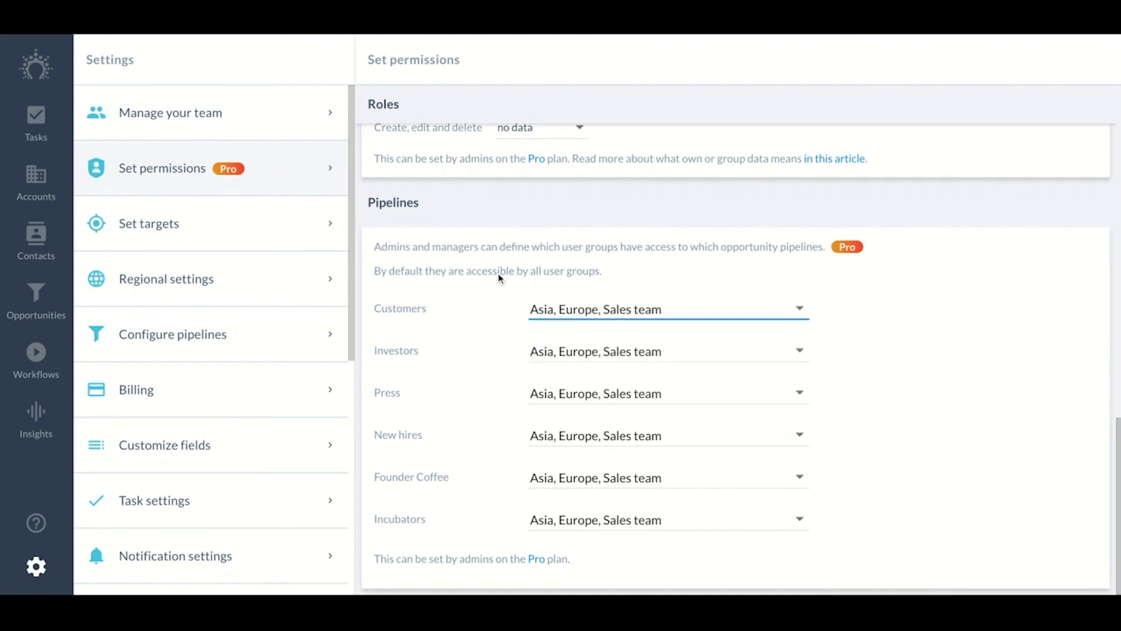
click(663, 309)
click(534, 347)
click(683, 267)
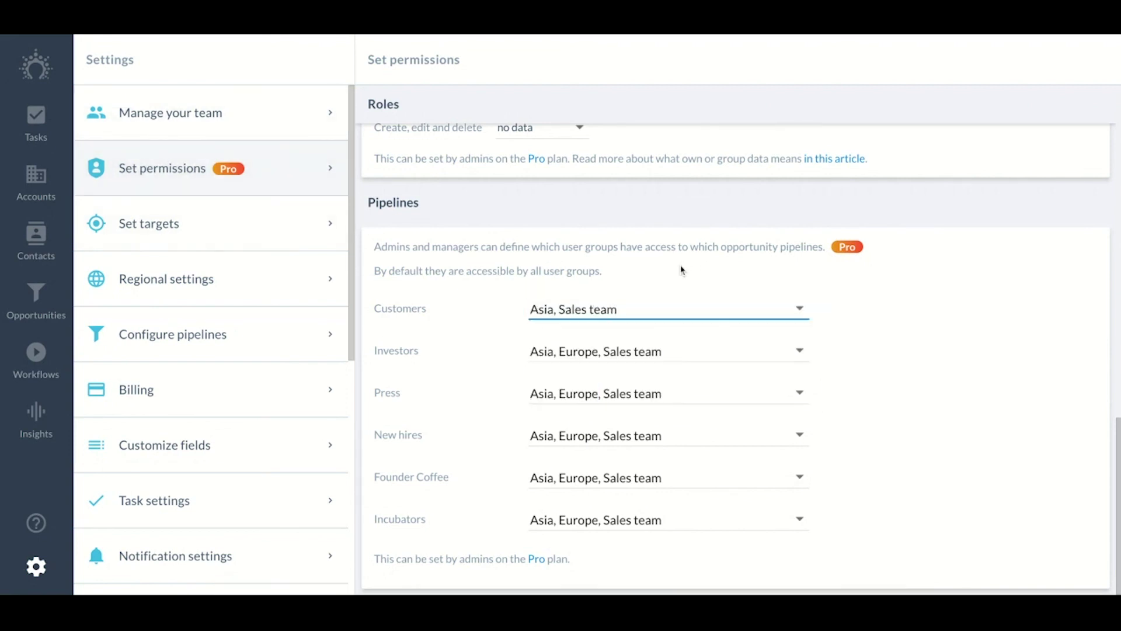
Re-add Europe to the Customers pipeline's group access in Configure pipelines and save
click(201, 337)
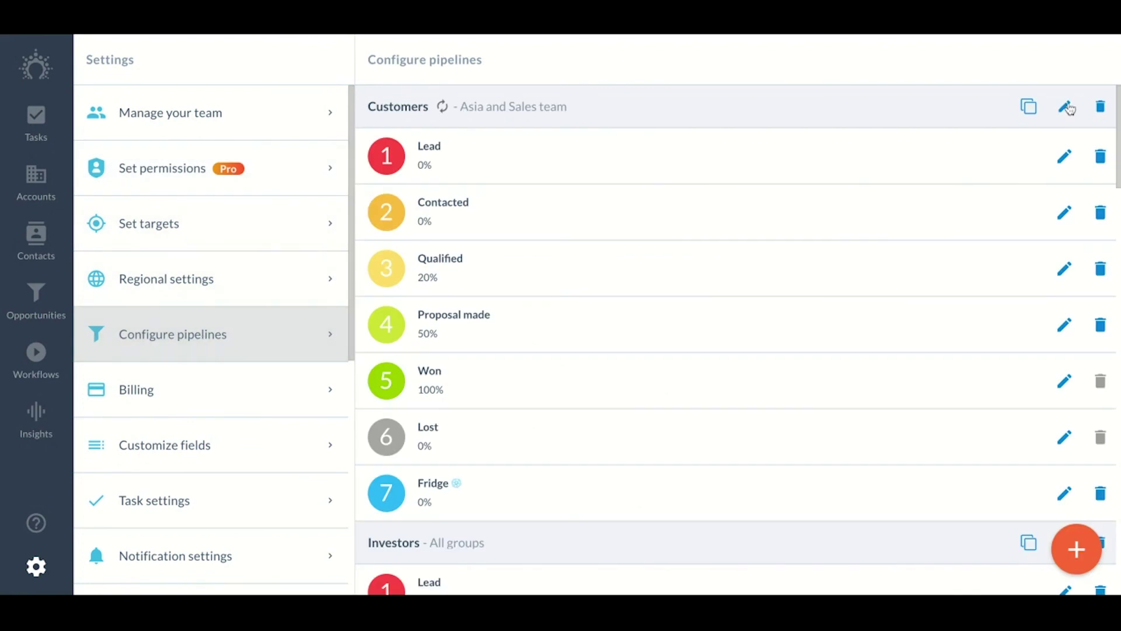
click(1065, 107)
click(514, 227)
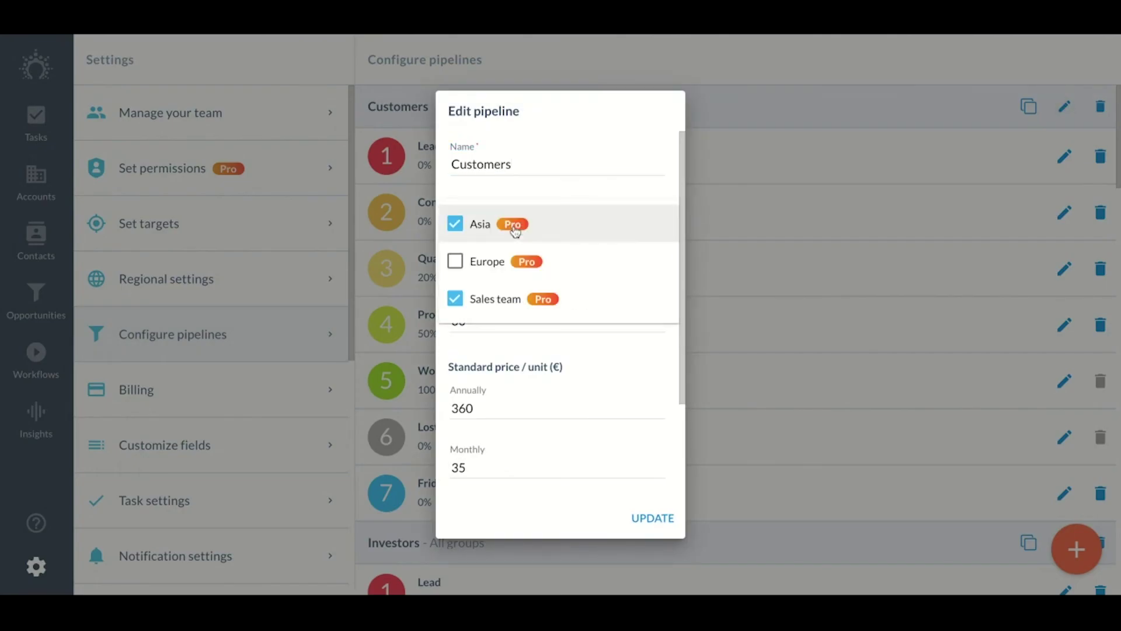
click(492, 266)
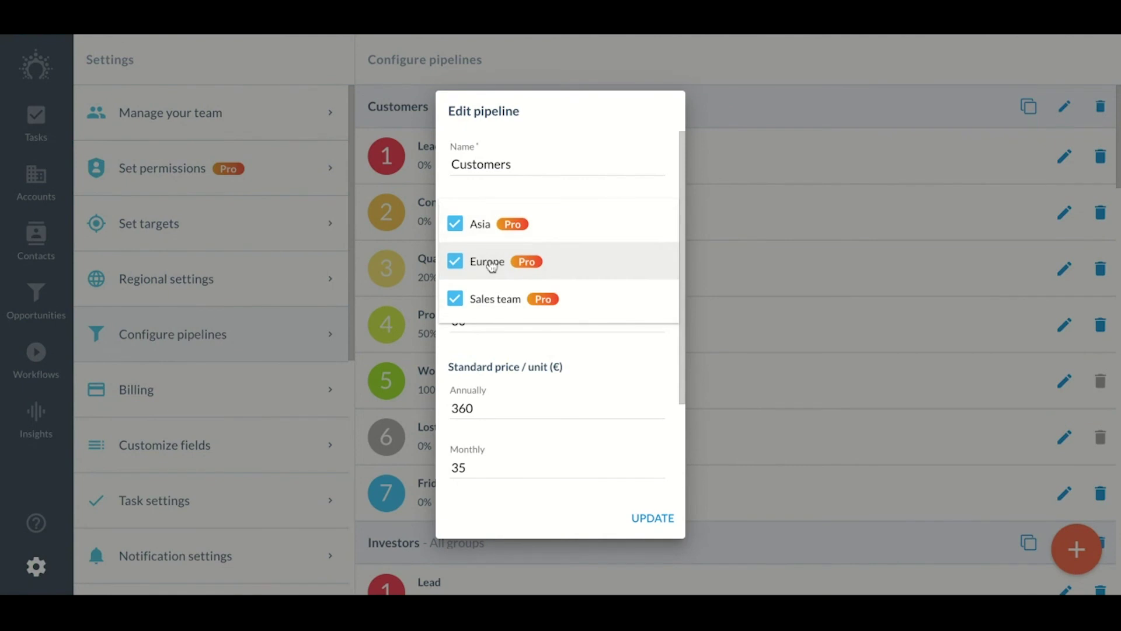
click(640, 509)
click(657, 518)
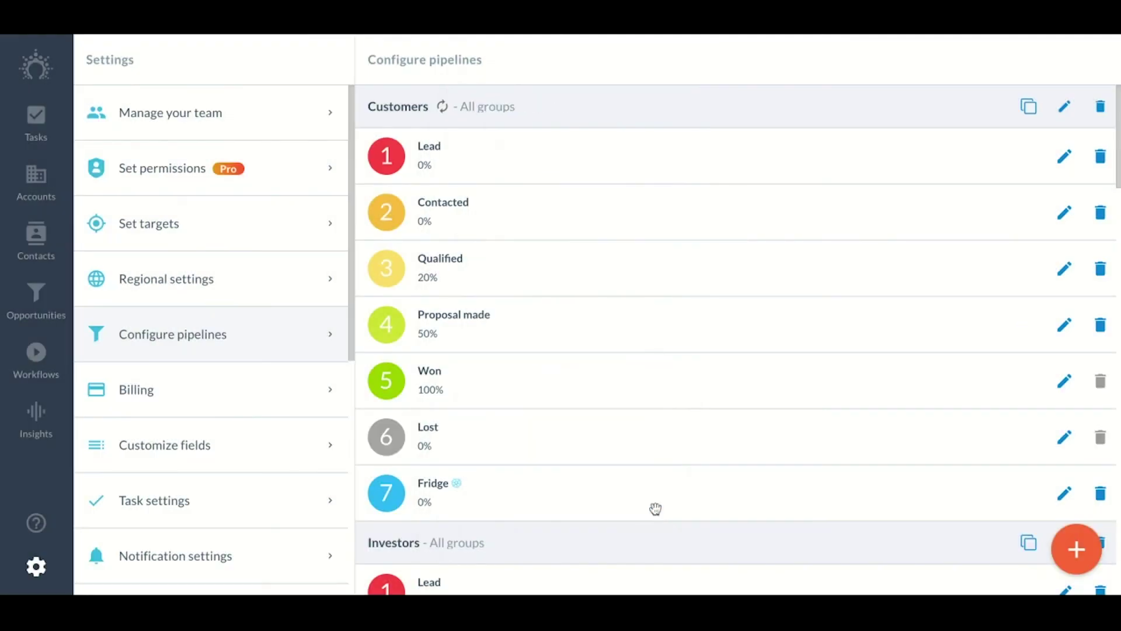
click(247, 116)
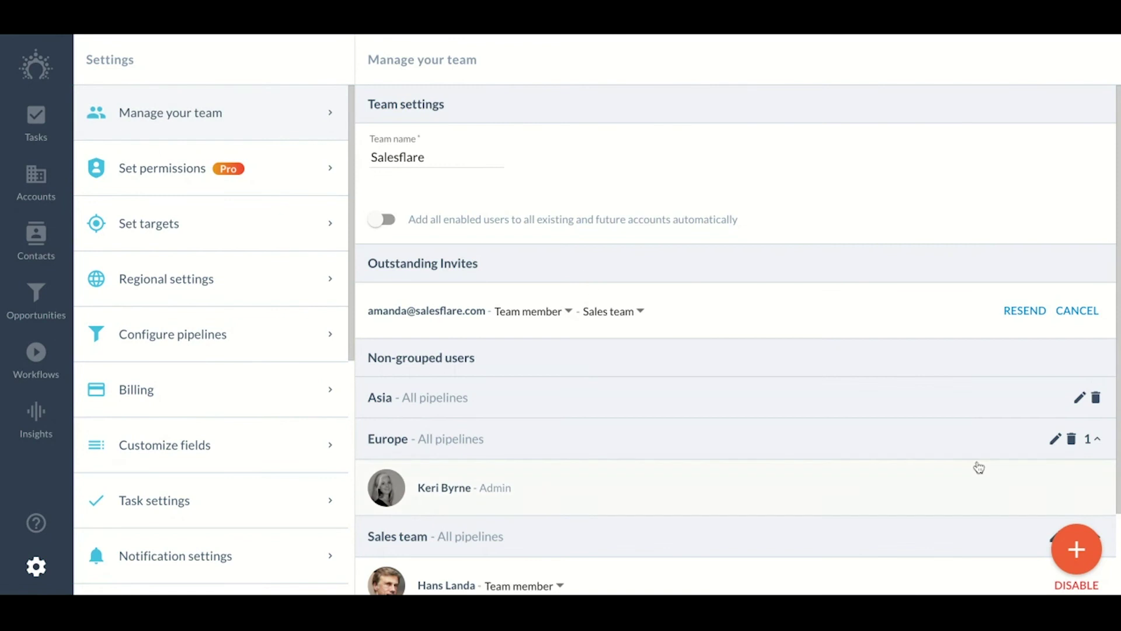
Remove the Investors and New hires pipelines from the Sales team group's access and save
scroll(982, 467, down, 2)
click(1055, 440)
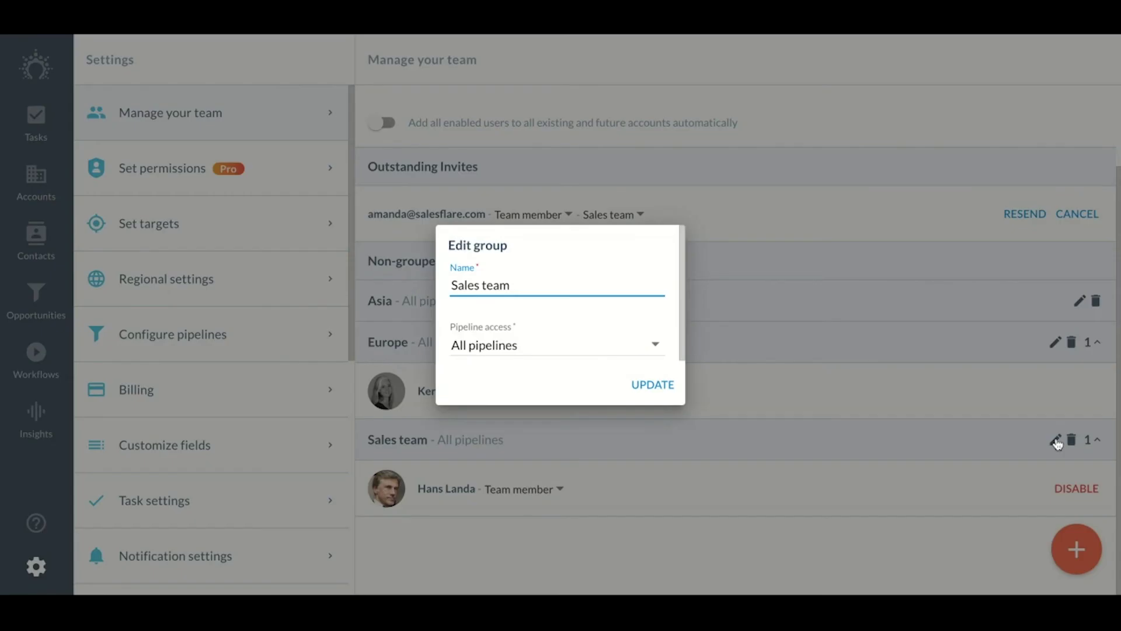
click(571, 351)
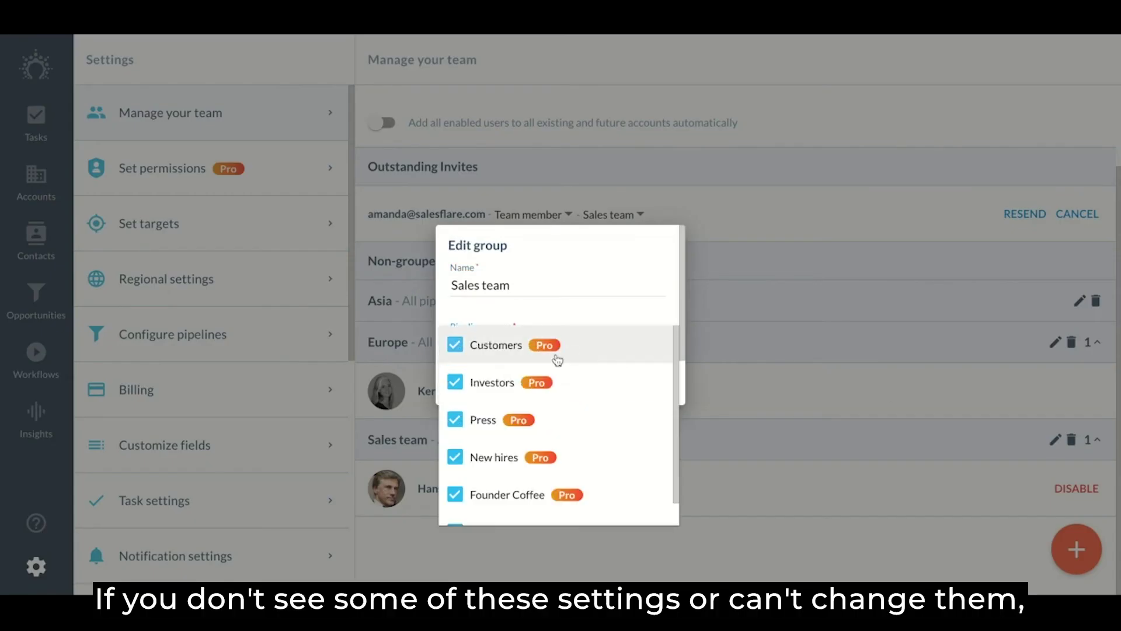
click(555, 383)
click(555, 458)
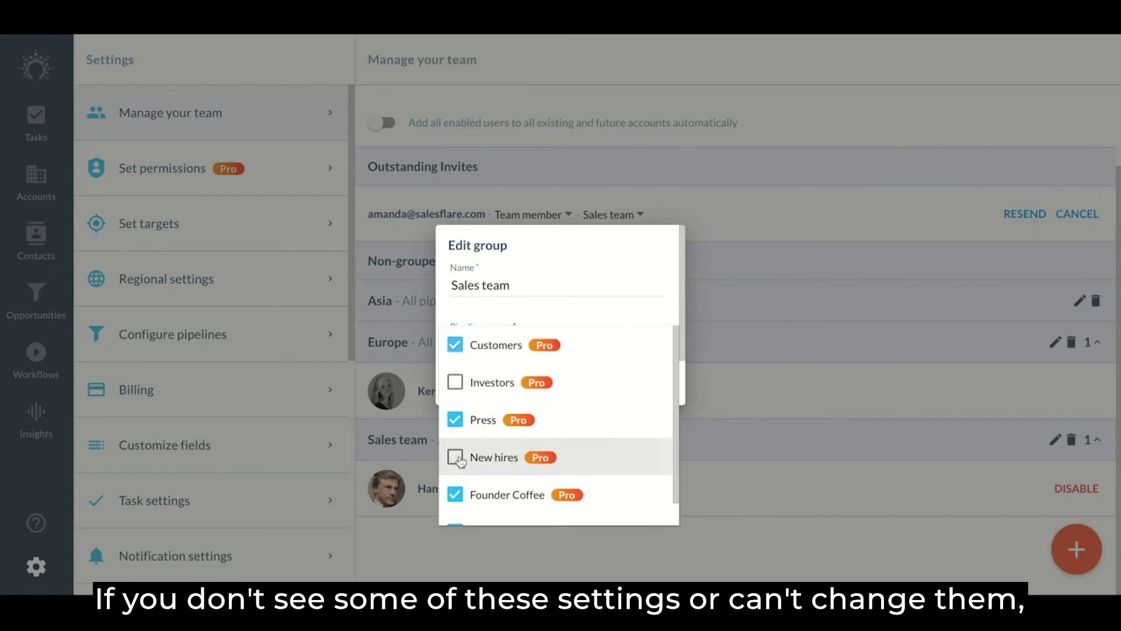
click(567, 315)
click(650, 385)
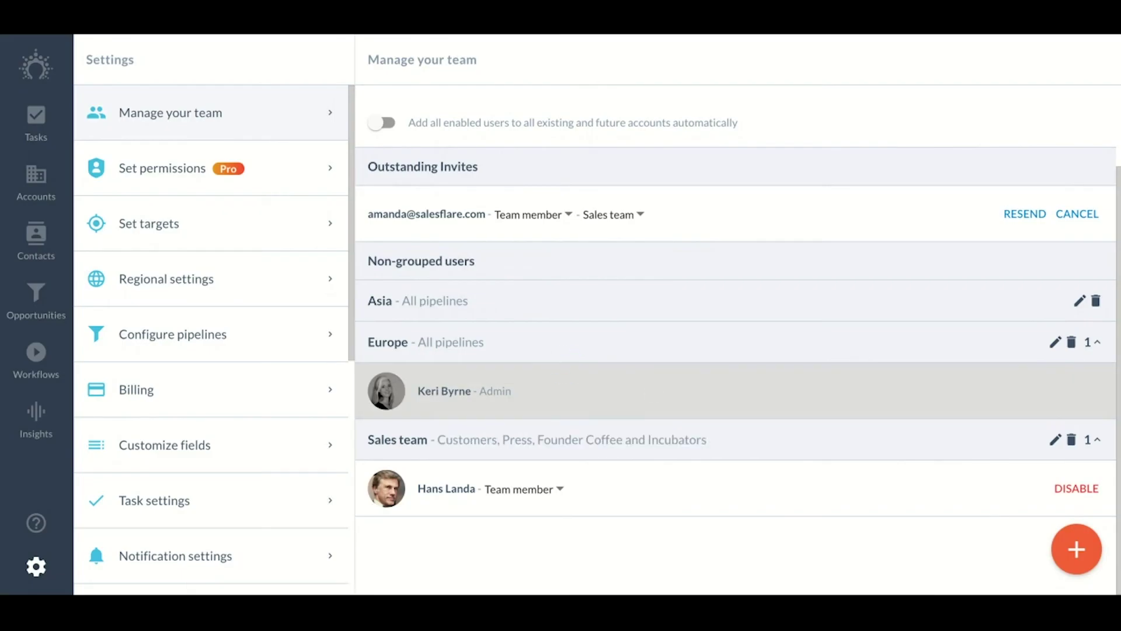